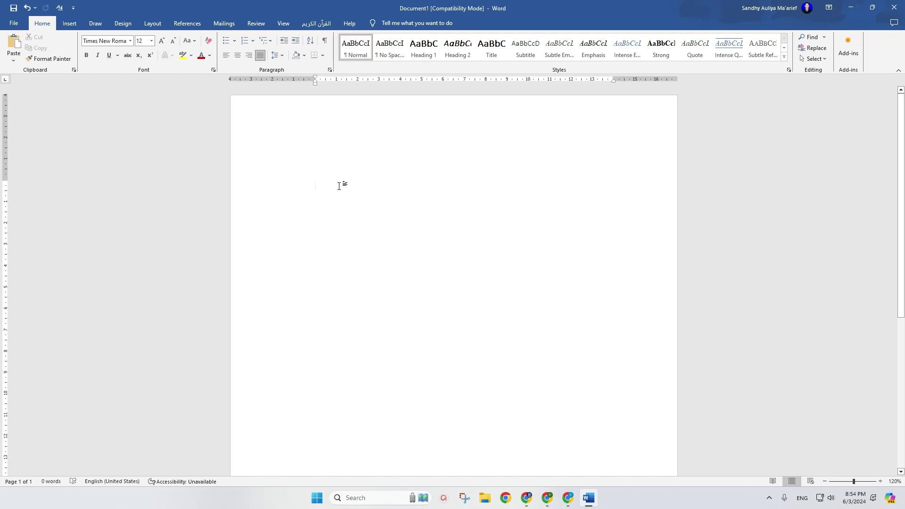
Fill Document1 with =rand() sample paragraphs and select the first paragraph.
type("=rand")
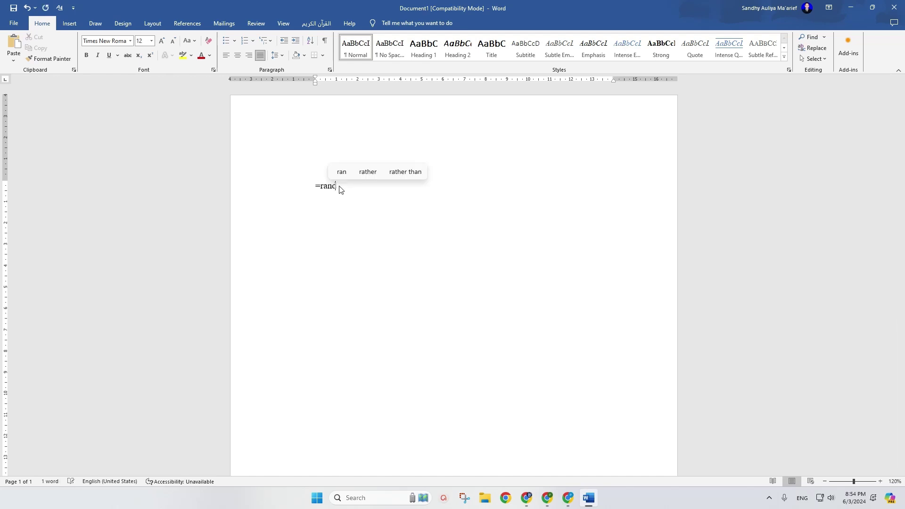
type("()")
key("Return")
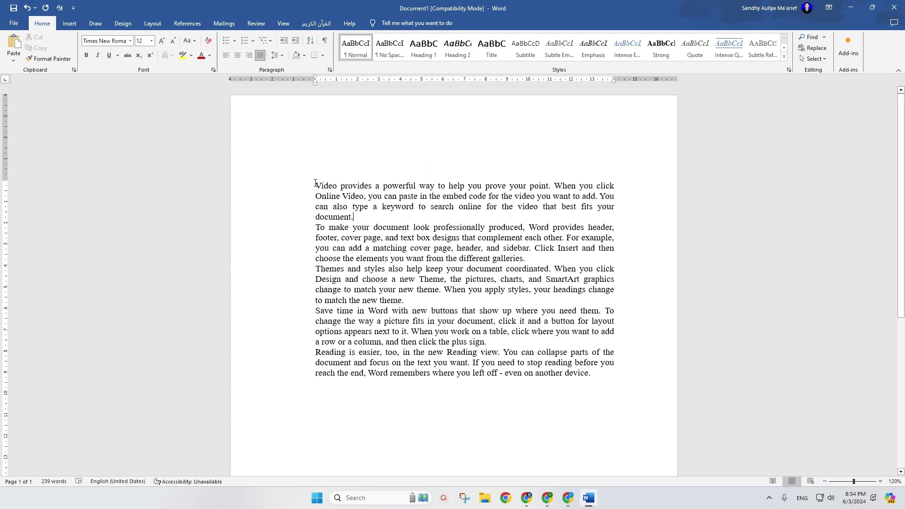
mouse_move(315, 184)
left_mouse_down()
mouse_move(373, 189)
mouse_move(358, 213)
left_mouse_up()
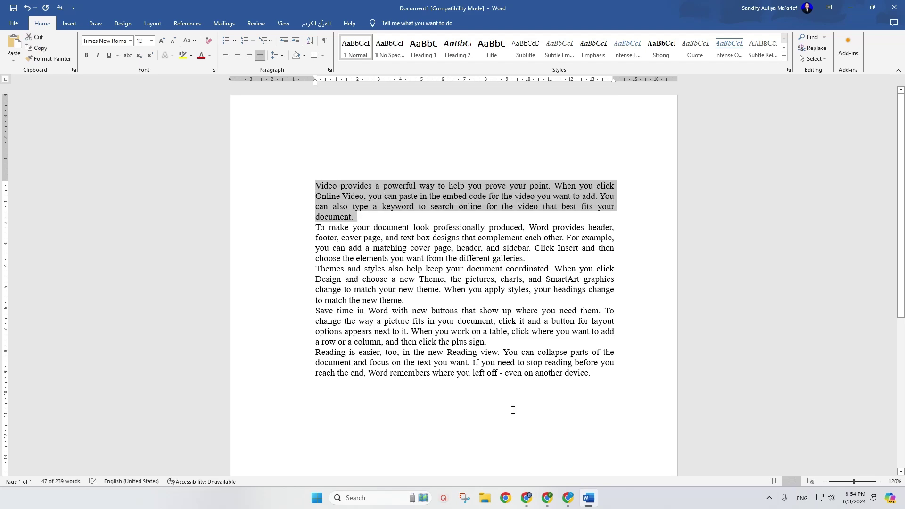
Bring up Google Translate in a new Chrome tab by searching 'tr'.
left_click(548, 498)
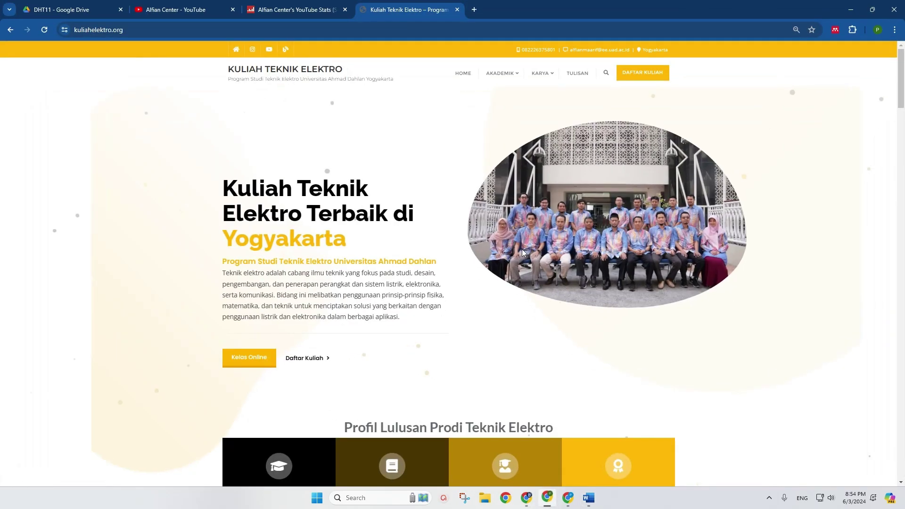
left_click(474, 10)
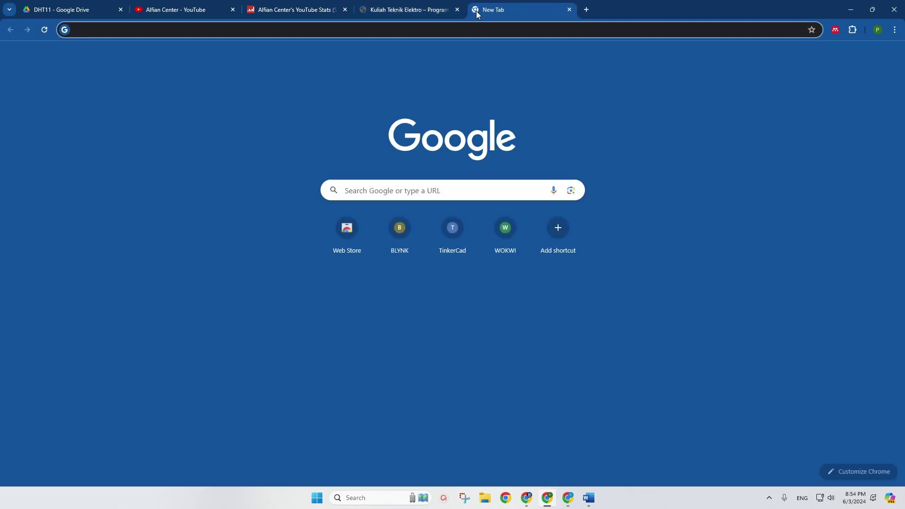
type("t")
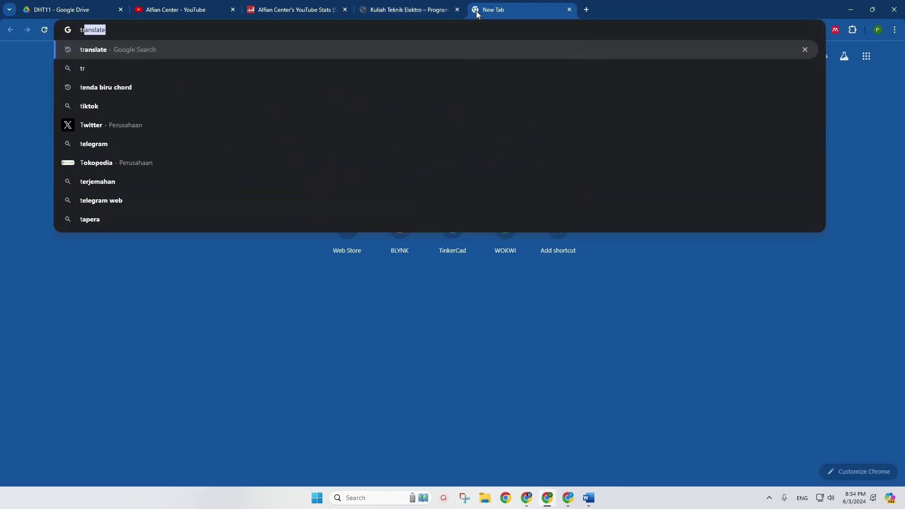
type("r")
left_click(181, 49)
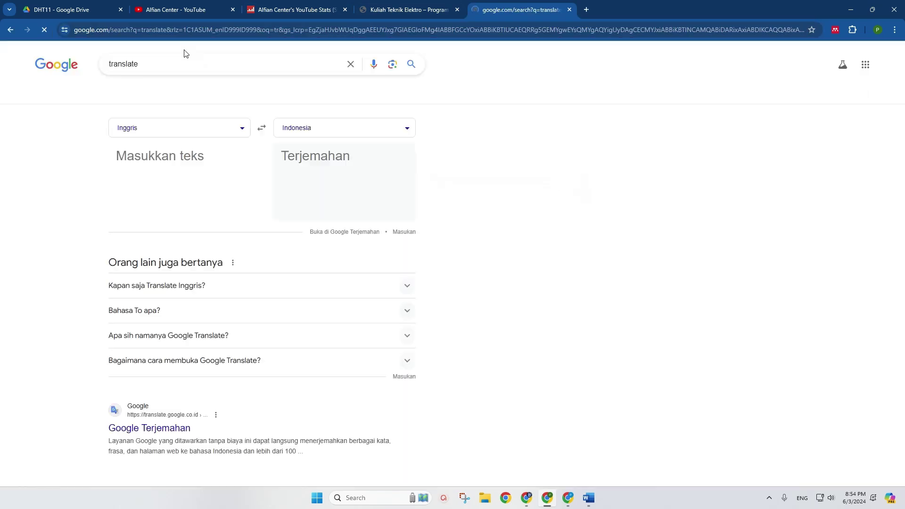
Translate the pasted English paragraph into Indonesian, copy the result, and return to Word.
left_click(177, 153)
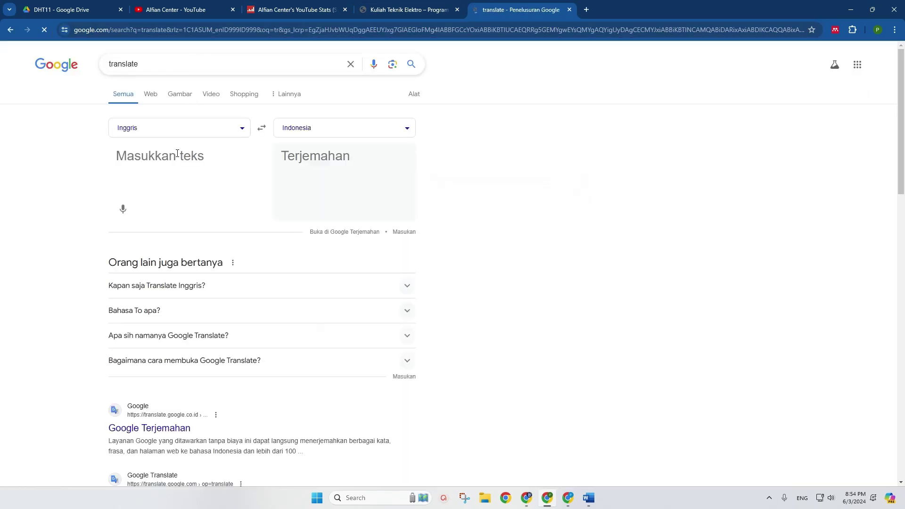
type("Video provides a powerful way to help you prove your point. When you click Online Video, you can paste in the embed code for the video you want to add. You can also type a keyword to search online for the video that best fits your document.")
scroll(288, 310, "down", 3)
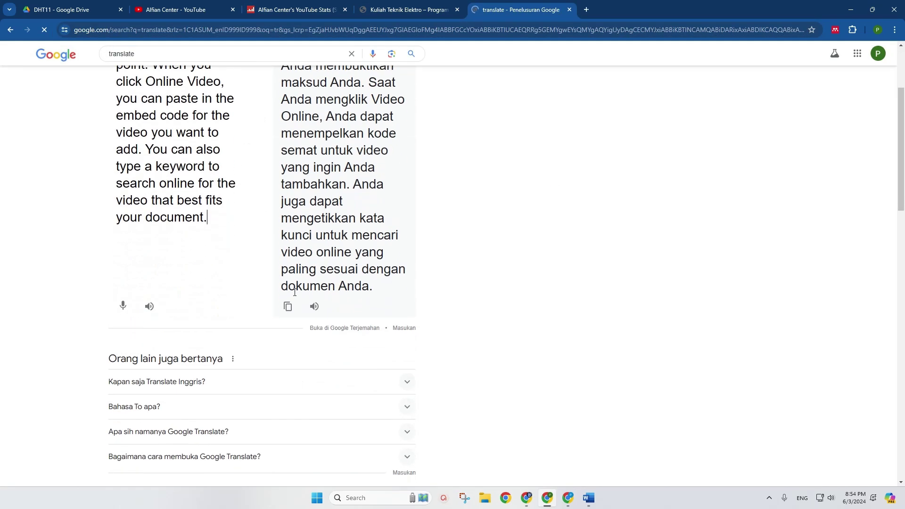
left_click(289, 310)
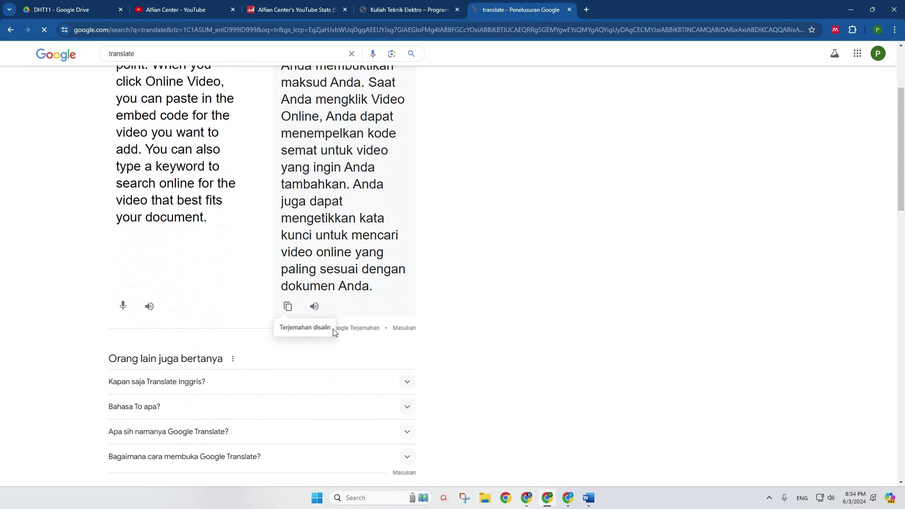
left_click(589, 500)
left_click(361, 216)
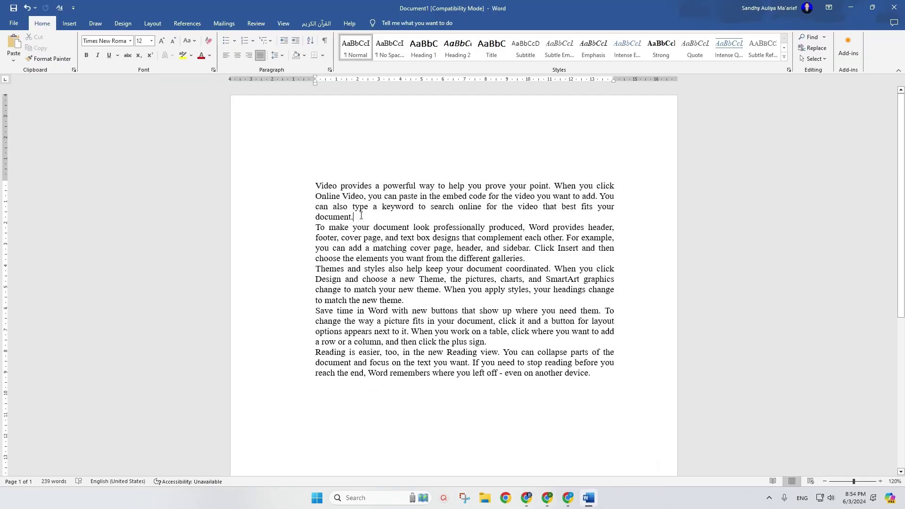
key("Return")
key("Return")
key("Return")
key("Up")
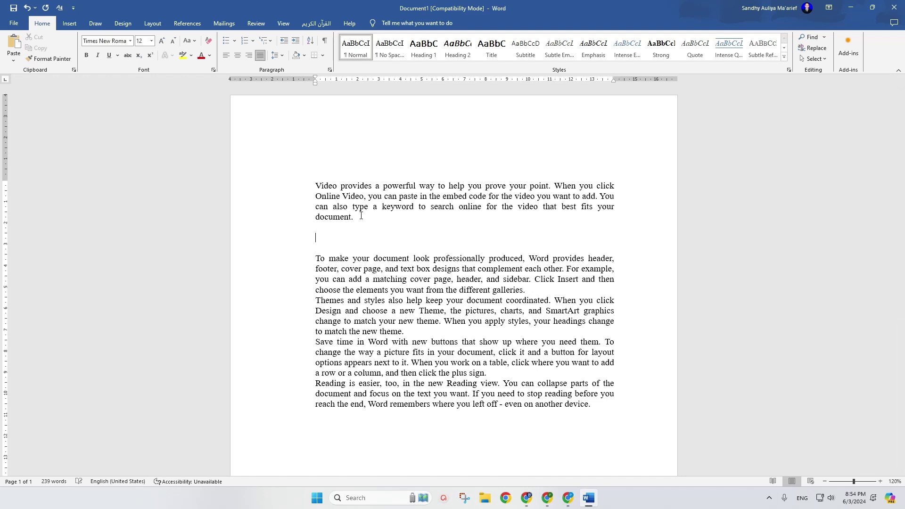
type("Video memberikan cara yang ampuh untuk membantu Anda membuktikan maksud Anda. Saat Anda mengklik Video Online, Anda dapat menempelkan kode semat untuk video yang ingin Anda tambahkan. Anda juga dapat mengetikkan kata kunci untuk mencari video online yang paling sesuai dengan dokumen Anda.")
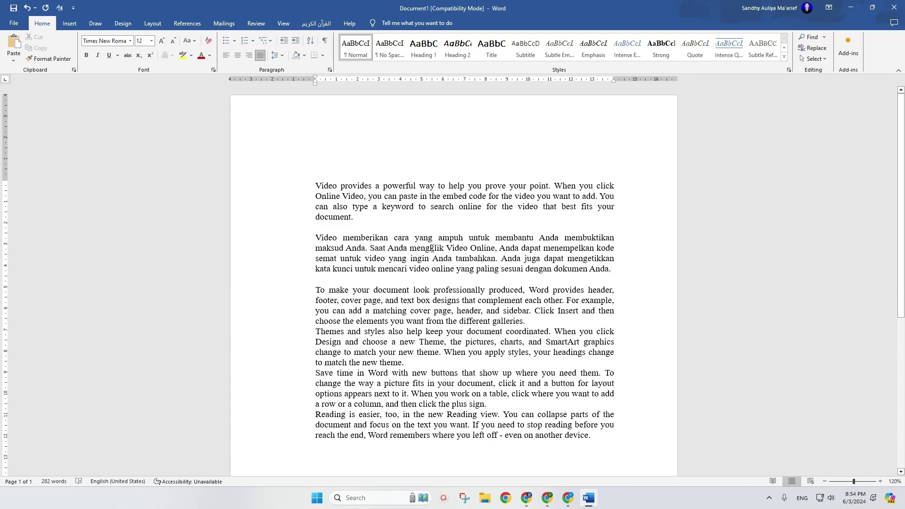
key("ctrl+z")
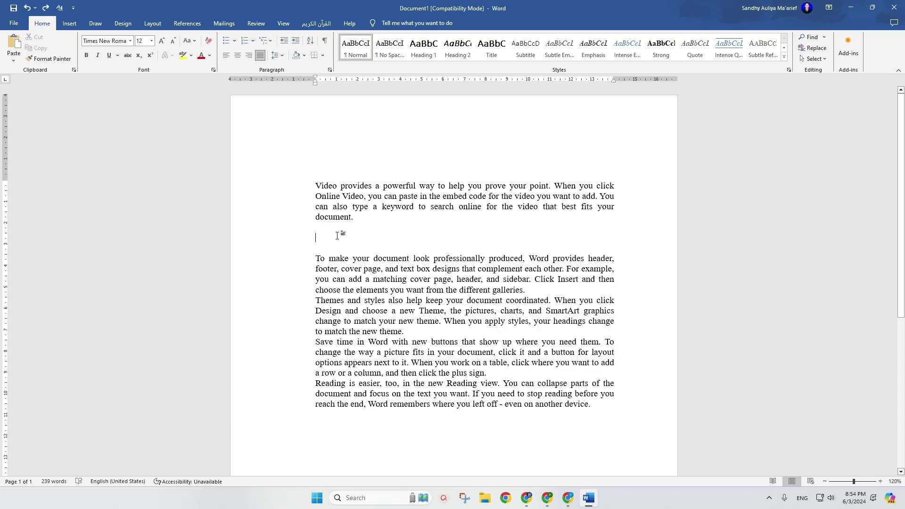
key("BackSpace")
key("BackSpace")
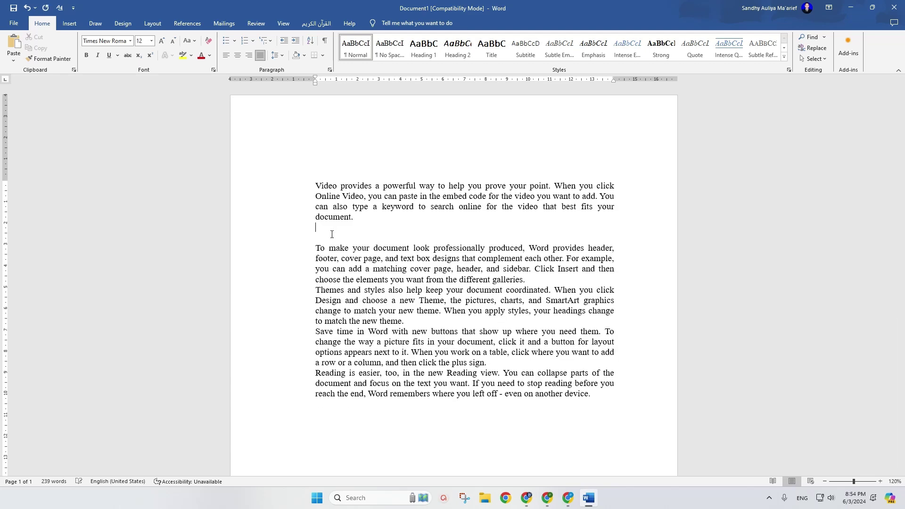
key("BackSpace")
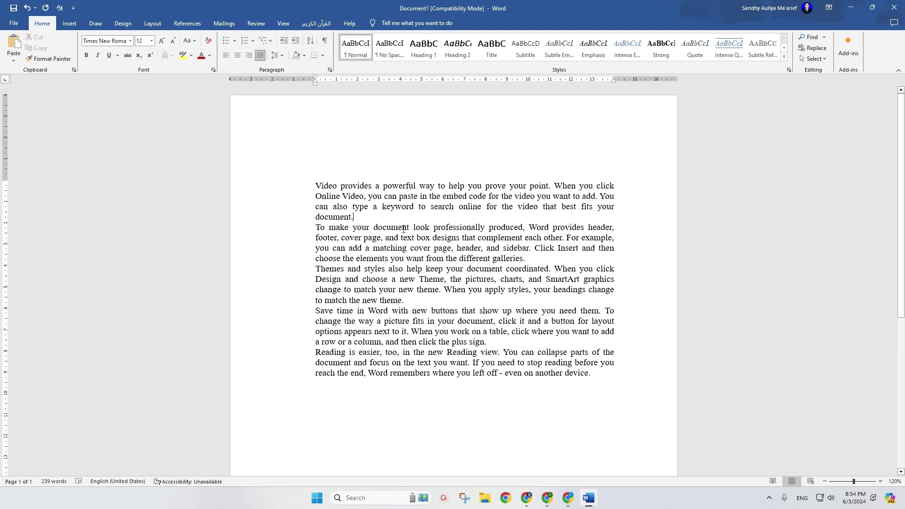
key("alt+Tab")
key("ctrl+shift+Tab")
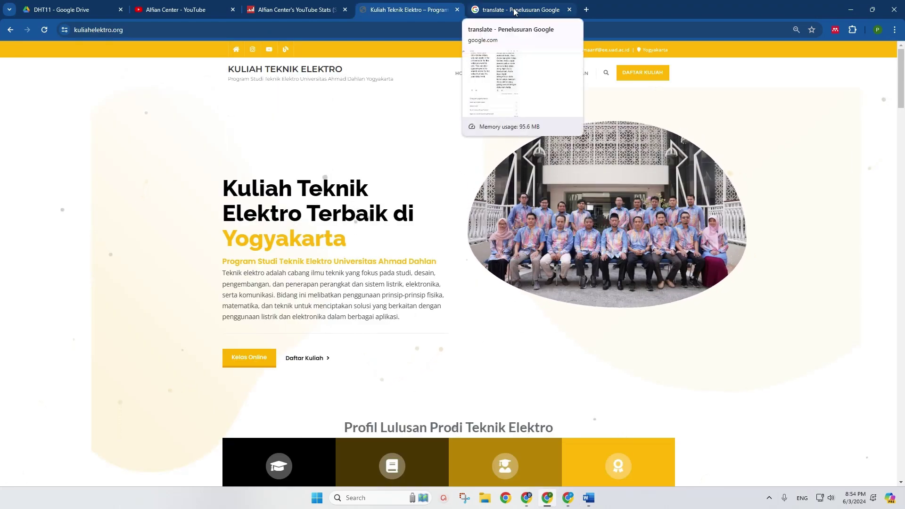
key("alt+Tab")
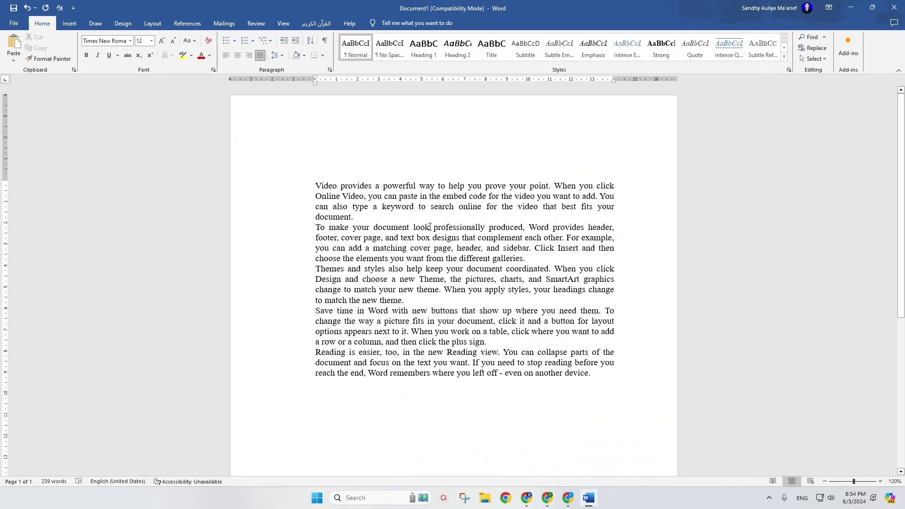
On the Review tab, inspect the Translate menu's Translate Selection and Translate Document options.
left_click(353, 217)
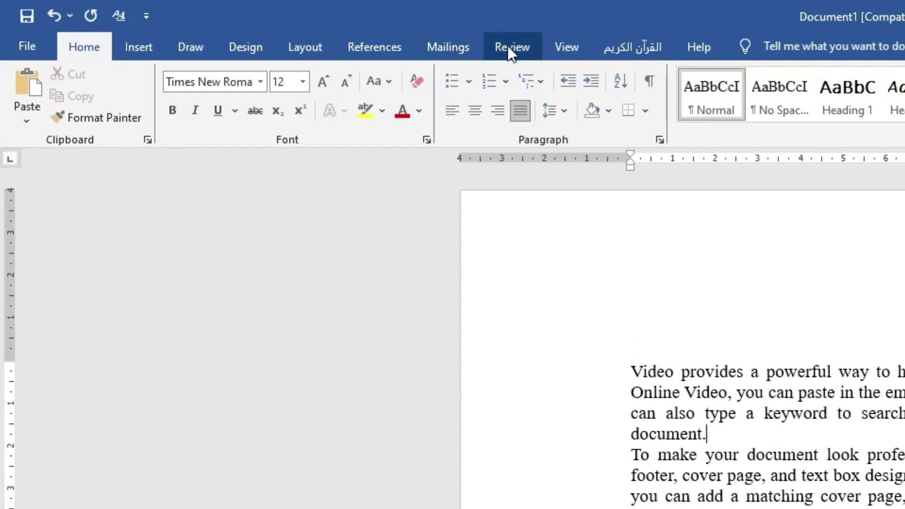
left_click(524, 41)
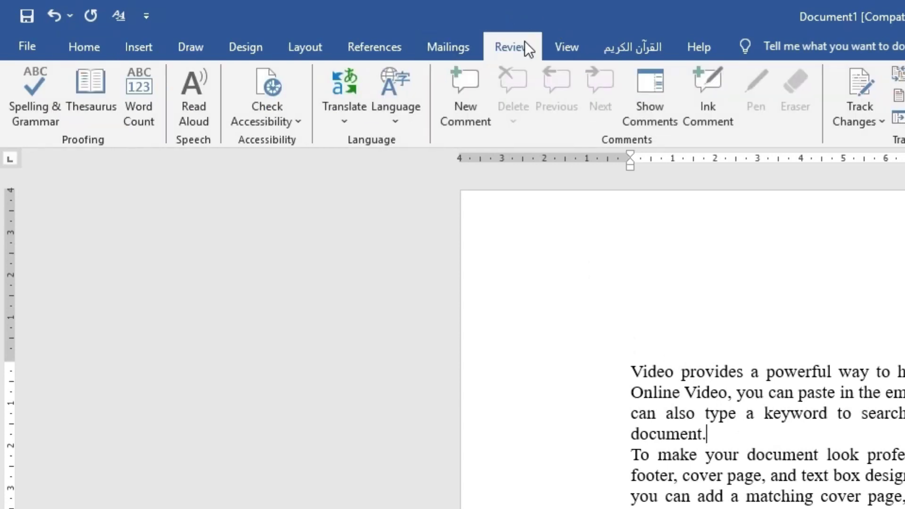
left_click(345, 121)
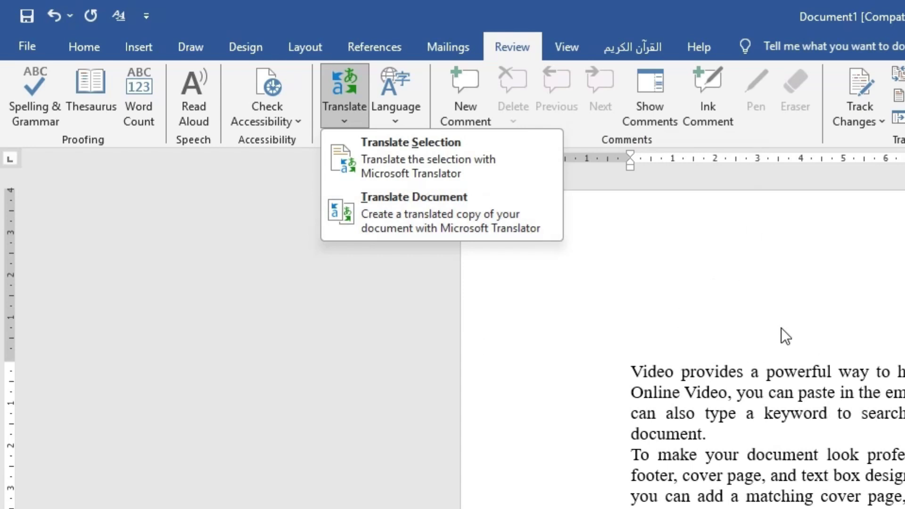
left_click(660, 382)
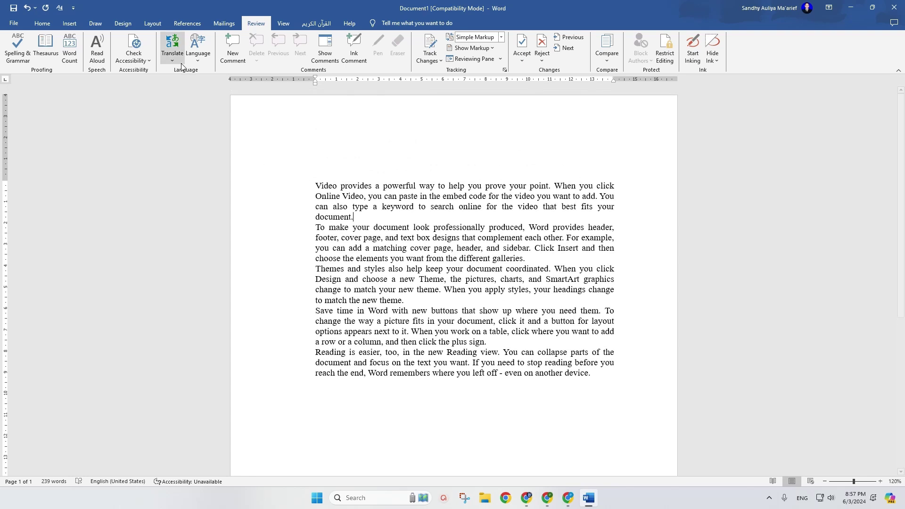
left_click(172, 52)
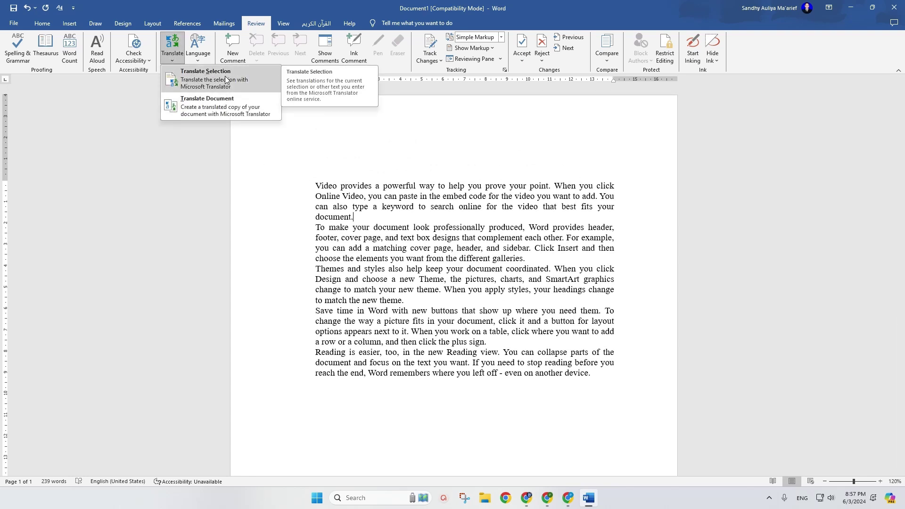
left_click(320, 189)
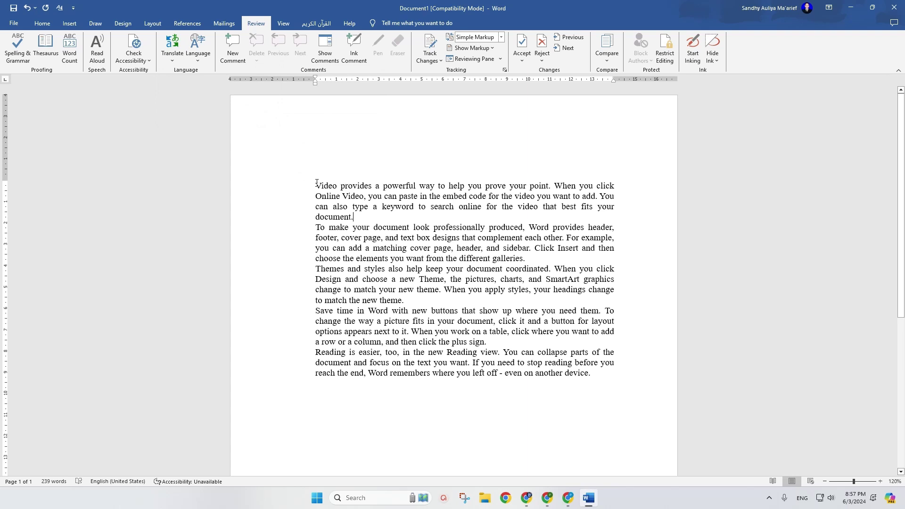
Translate the selected first paragraph with Translate Selection, target Indonesian instead of Italian, and insert it.
left_click_drag(317, 184, 361, 214)
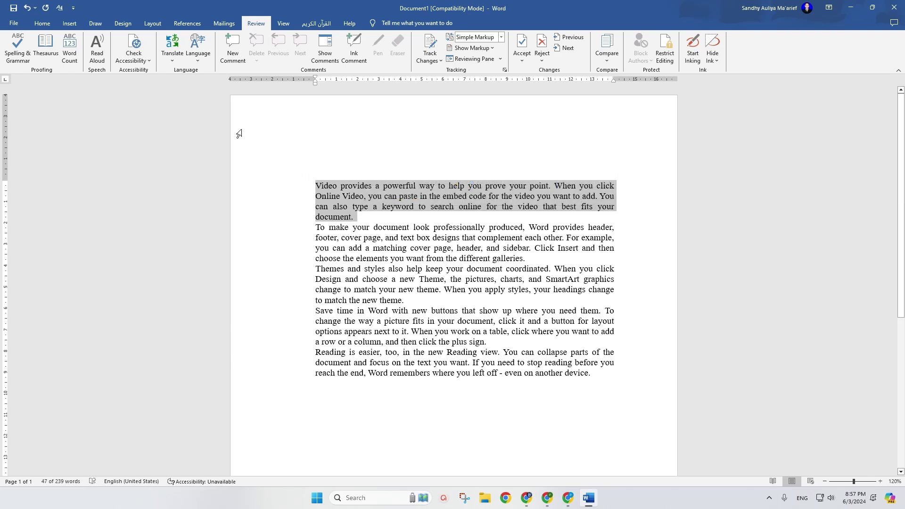
left_click(173, 61)
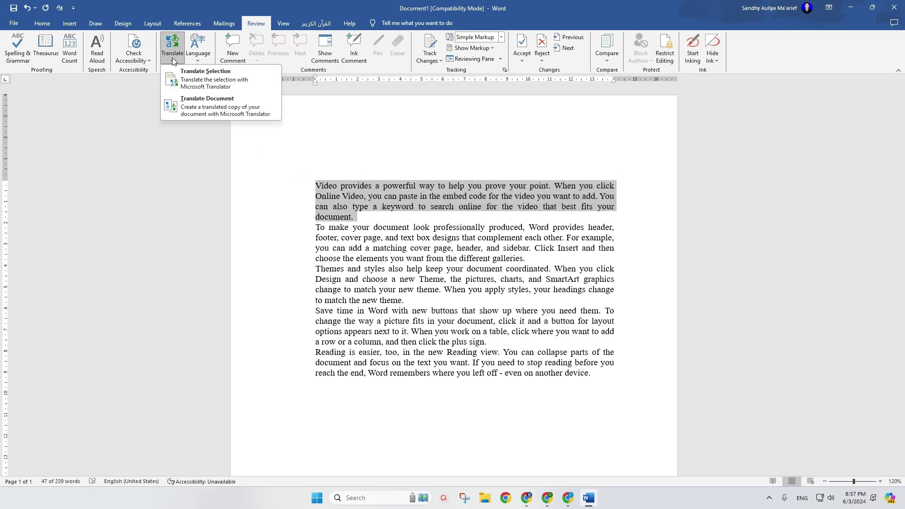
left_click(206, 79)
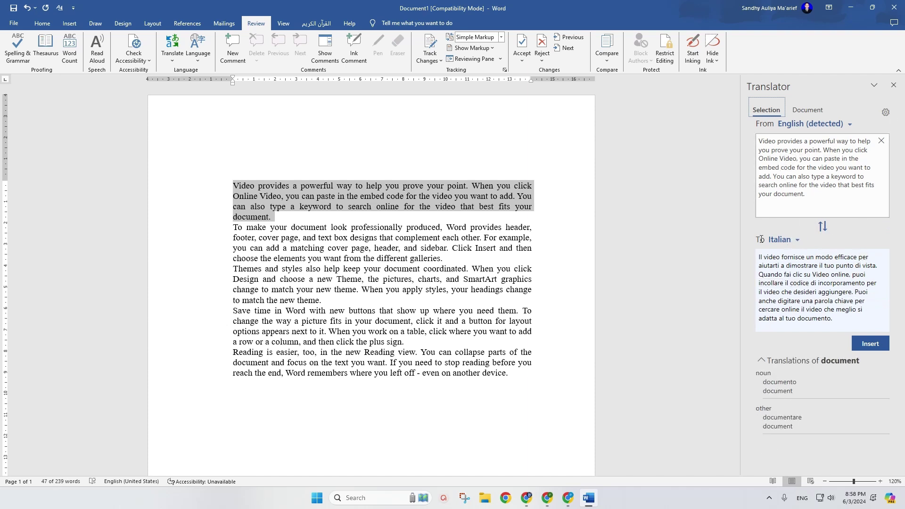
left_click(797, 241)
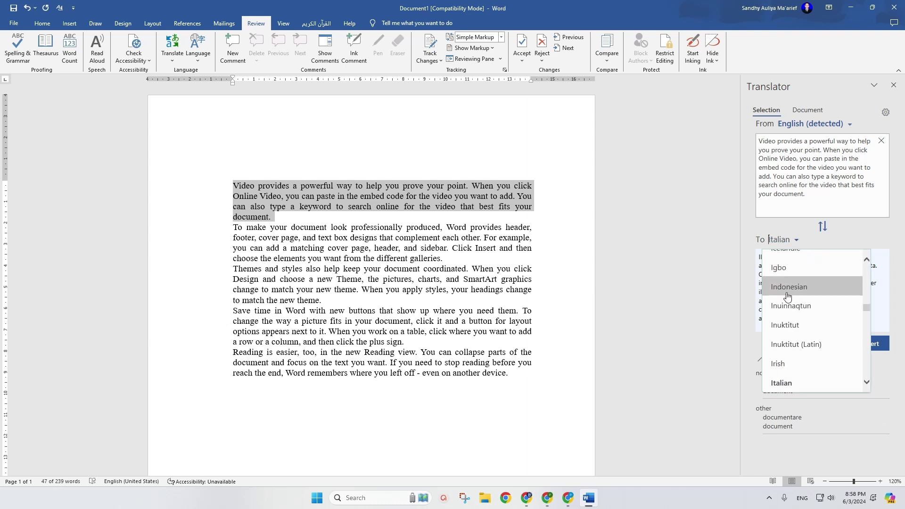
left_click(803, 293)
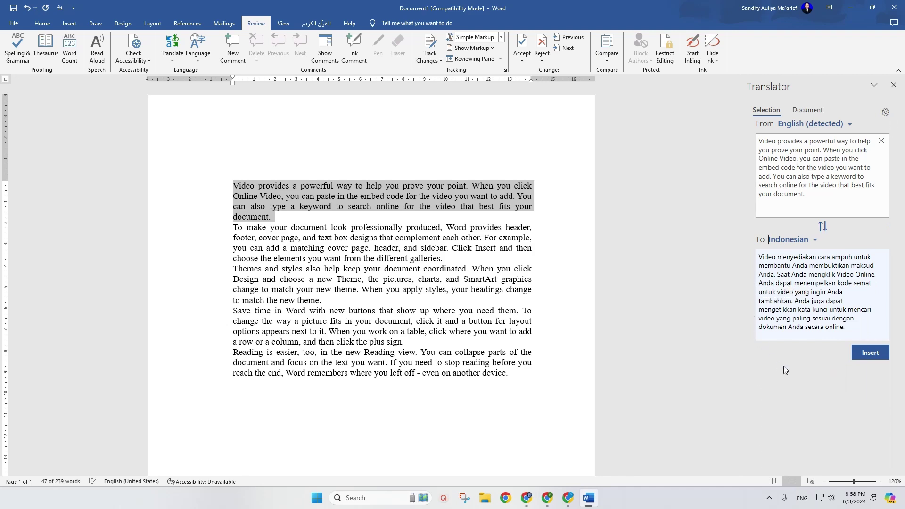
left_click(873, 354)
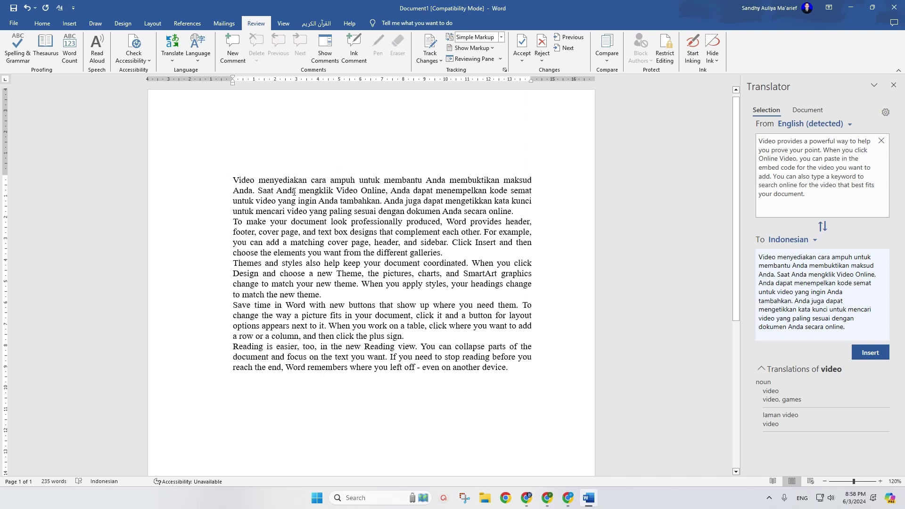
Undo the replacement and put the Indonesian translation on a new line below the first paragraph.
key("ctrl+z")
left_click(281, 211)
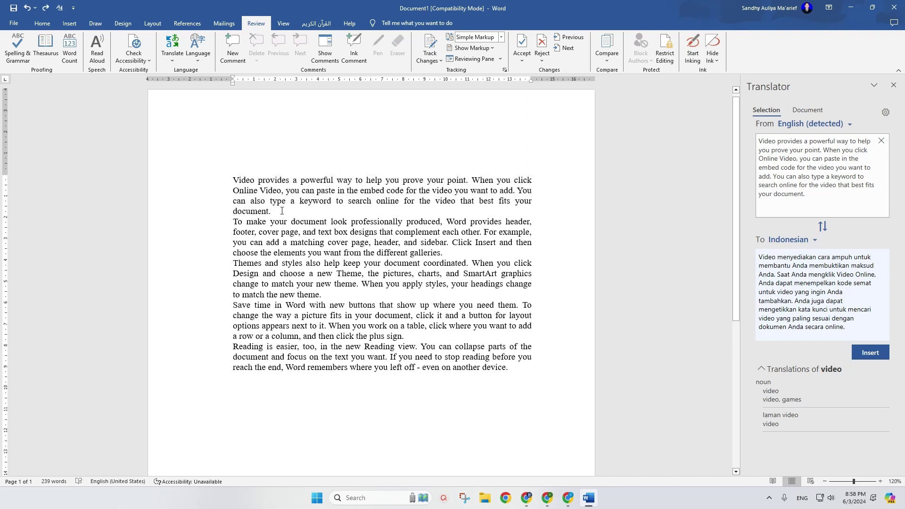
key("Return")
key("Return")
key("Return")
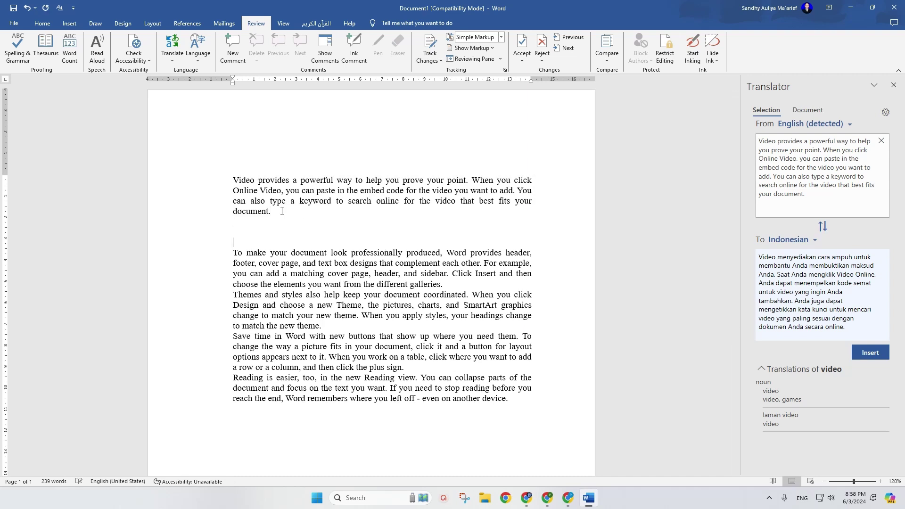
left_click(867, 357)
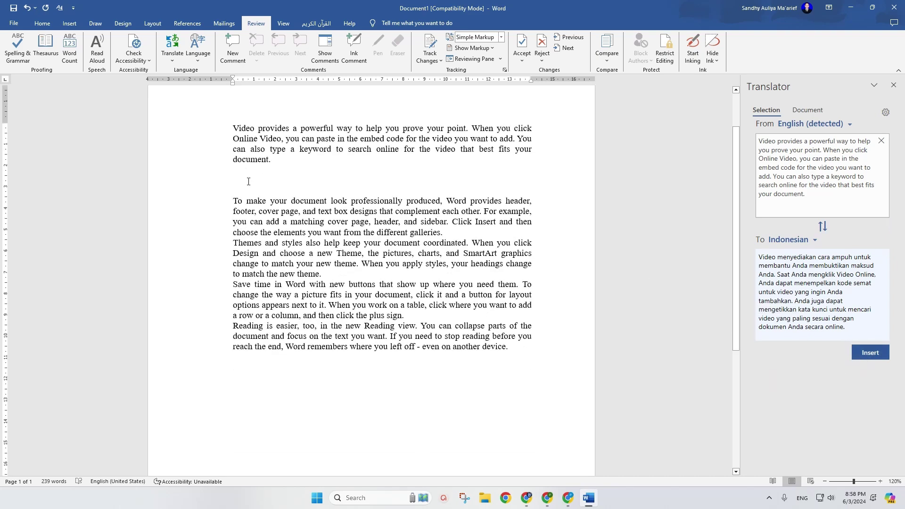
type("Video memberikan cara yang ampuh untuk membantu Anda membuktikan maksud Anda. Saat Anda mengklik Video Online, Anda dapat menempelkan kode semat untuk video yang ingin Anda tambahkan. Anda juga dapat mengetikkan kata kunci untuk mencari video online yang paling sesuai dengan dokumen Anda.")
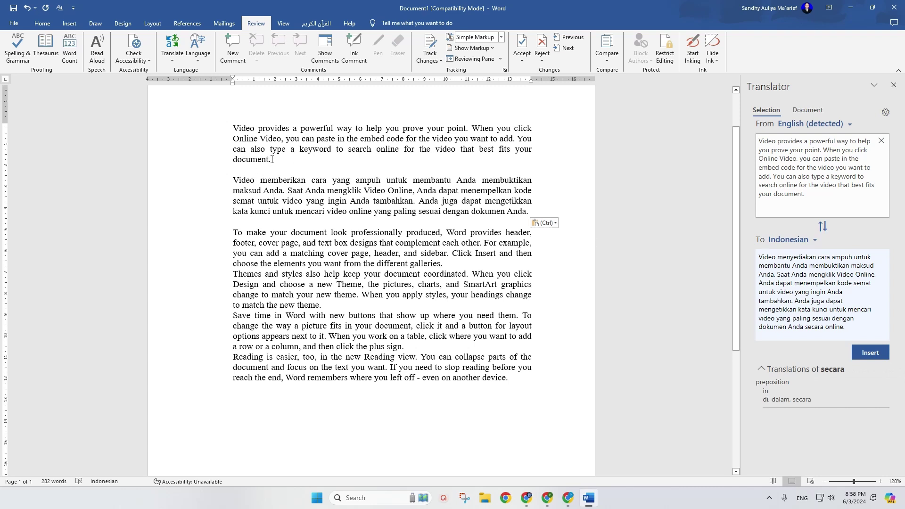
Try replacing the English first paragraph with Indonesian, then undo to restore it.
left_click_drag(272, 159, 233, 128)
left_click_drag(272, 159, 228, 128)
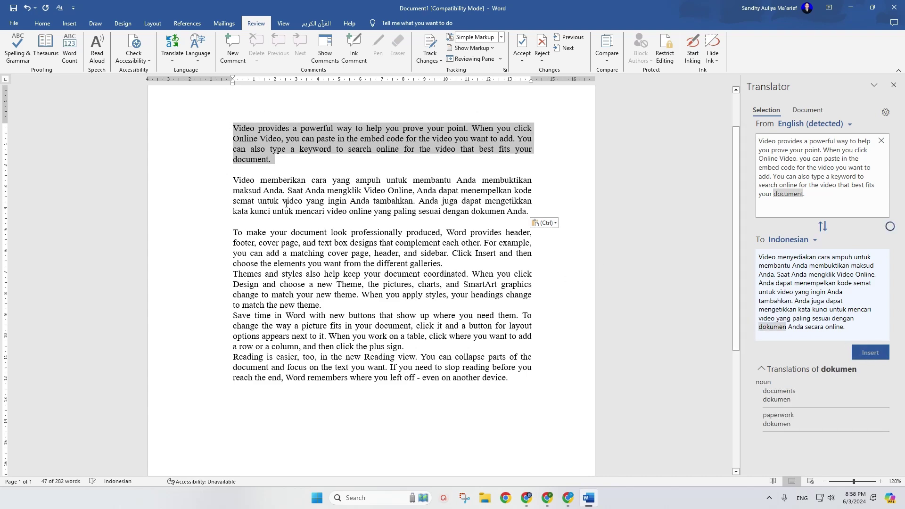
left_click(870, 352)
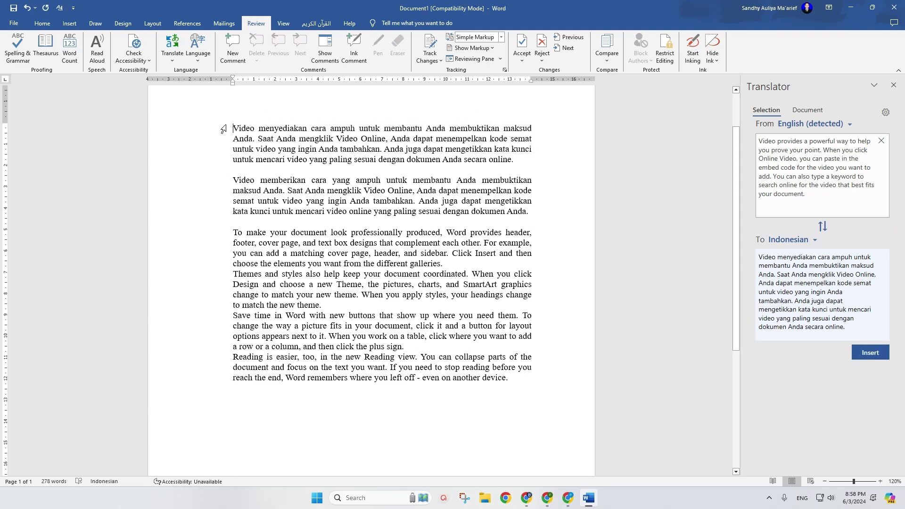
key("ctrl+z")
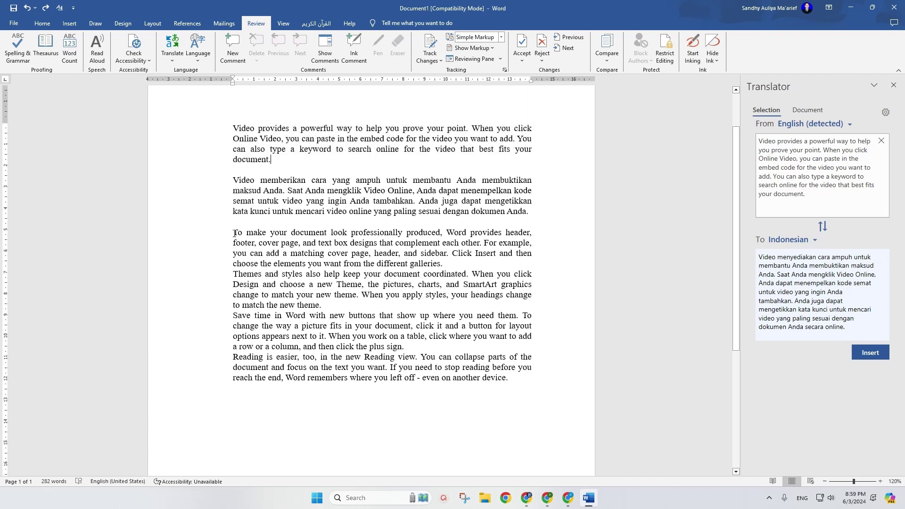
Replace the 'To make…' and 'Themes…' paragraphs with Indonesian and add a blank line after 'tema baru.'.
mouse_move(235, 233)
left_mouse_down()
mouse_move(414, 255)
mouse_move(326, 306)
left_mouse_up()
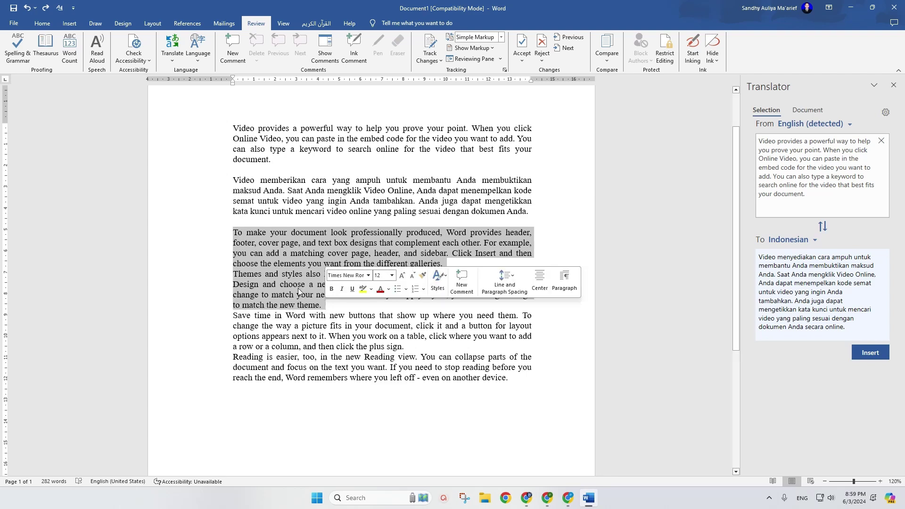
left_click_drag(234, 233, 328, 305)
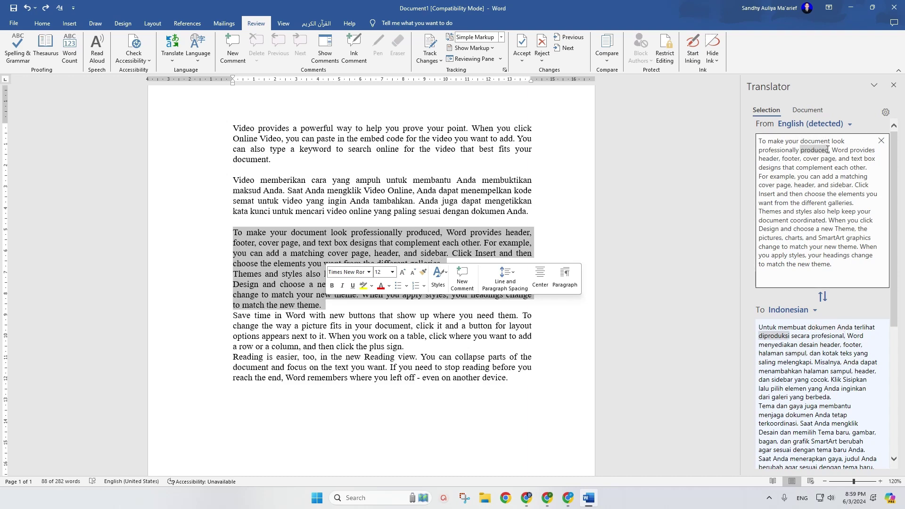
scroll(776, 261, "down", 2)
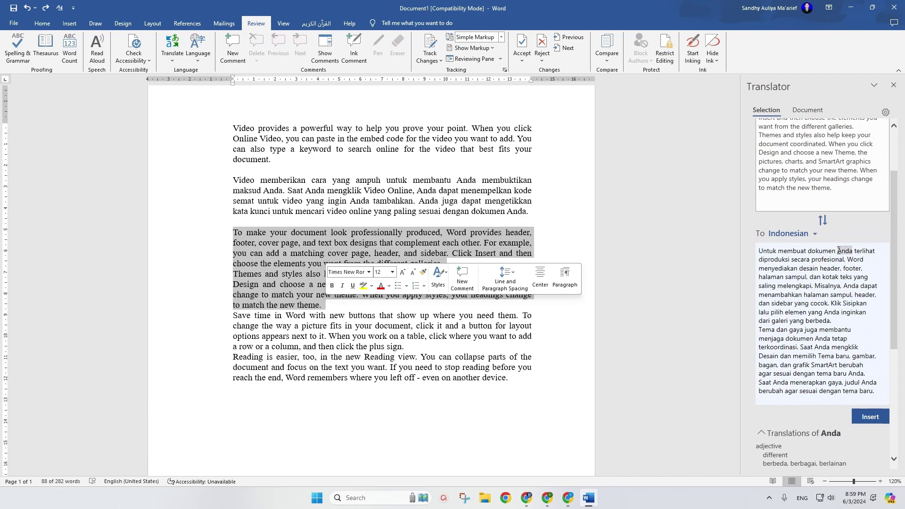
scroll(837, 366, "down", 1)
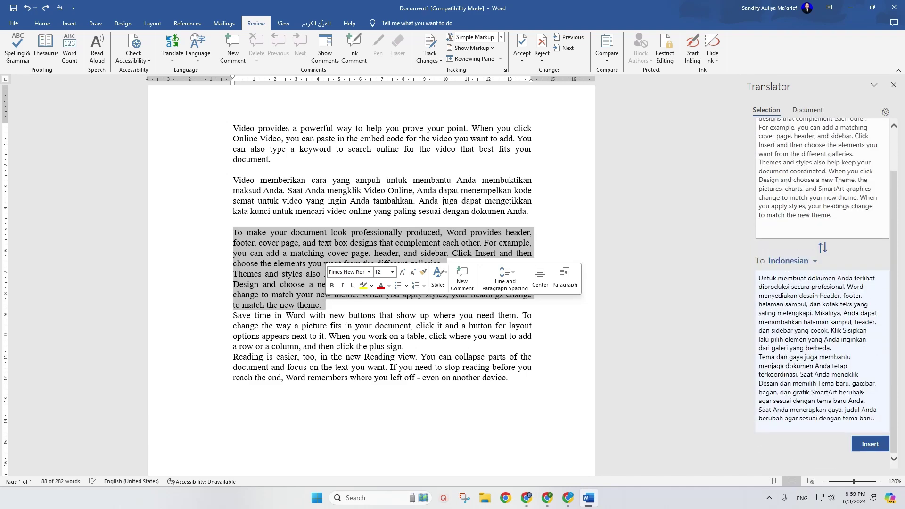
left_click(864, 443)
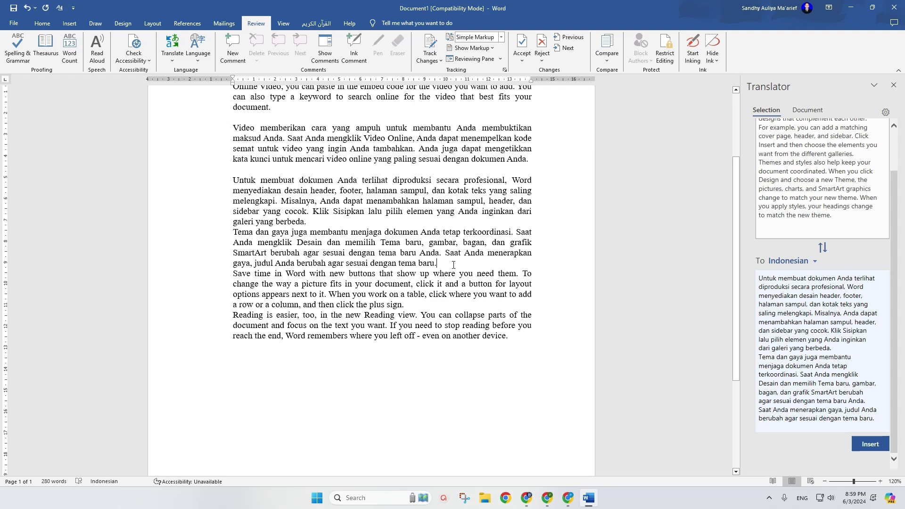
key("Return")
scroll(367, 242, "up", 2)
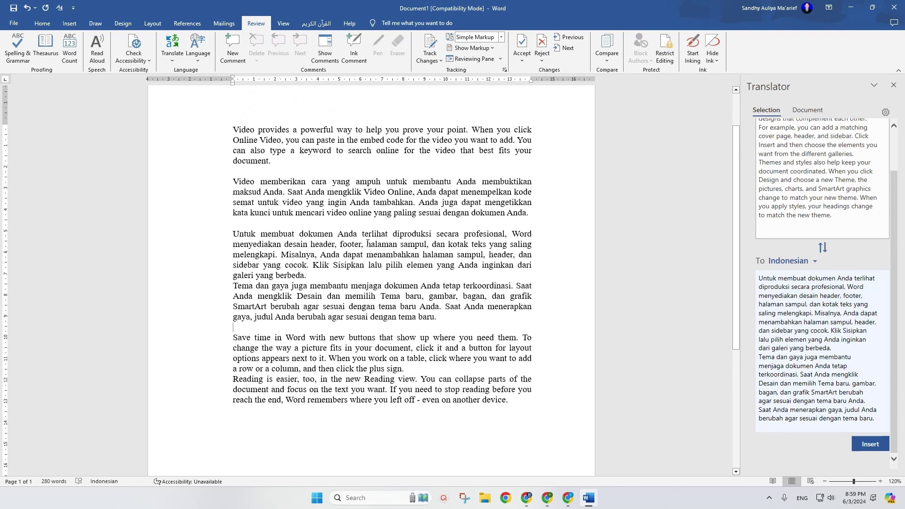
scroll(367, 243, "up", 2)
scroll(473, 266, "down", 1)
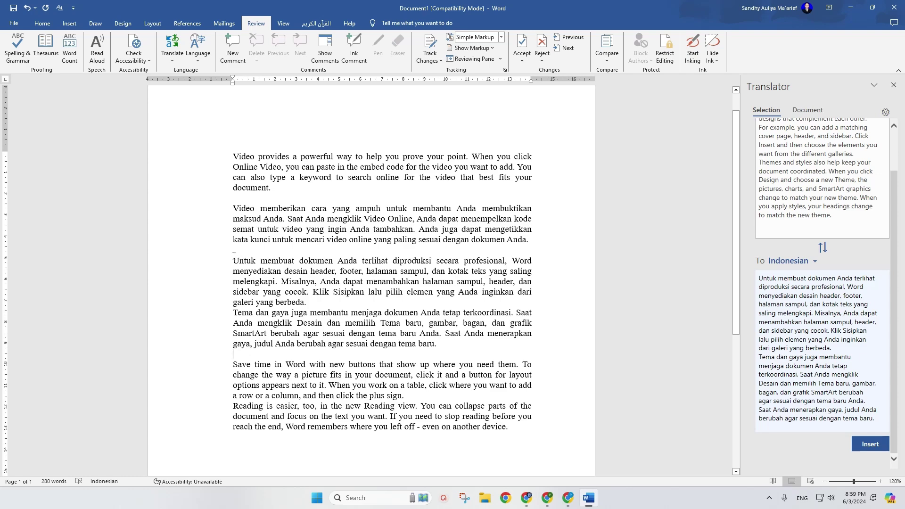
Select the Indonesian paragraph and switch the Translator target language to Italian.
left_click_drag(234, 205, 532, 244)
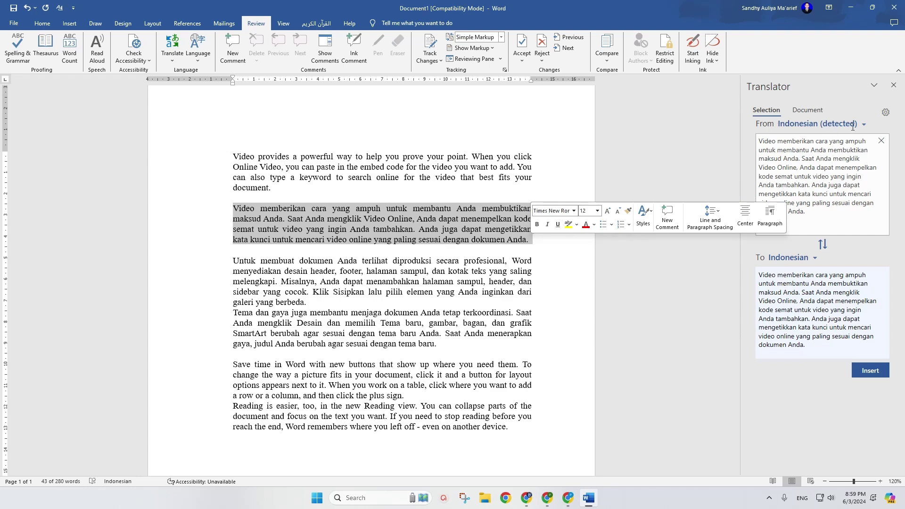
left_click(815, 259)
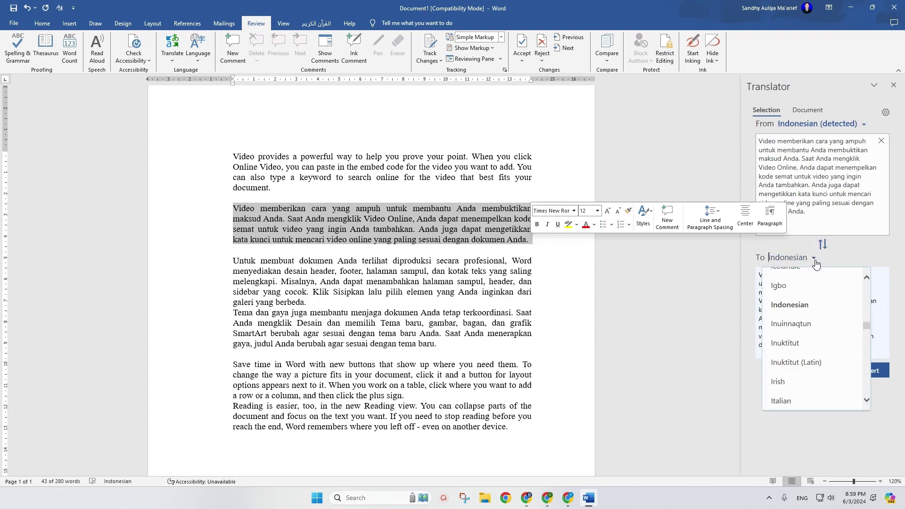
scroll(812, 330, "up", 1)
scroll(811, 335, "down", 1)
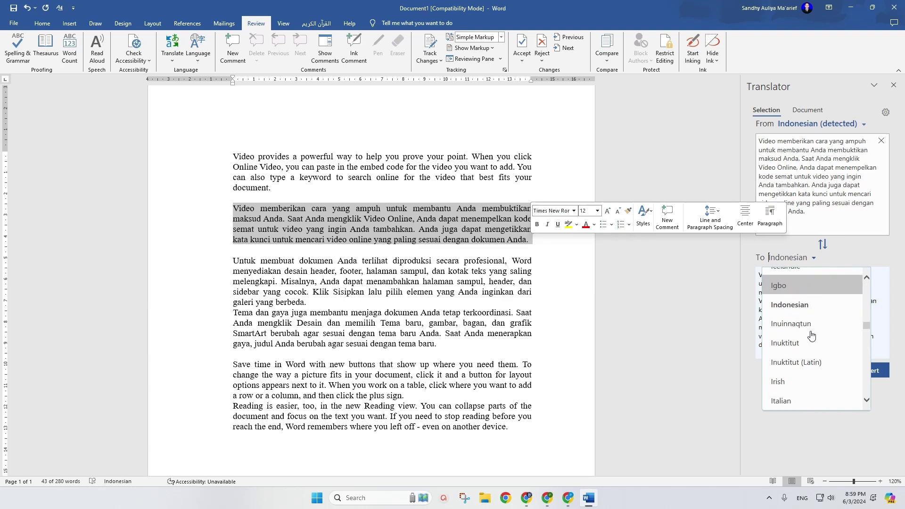
scroll(810, 379, "down", 1)
left_click(799, 377)
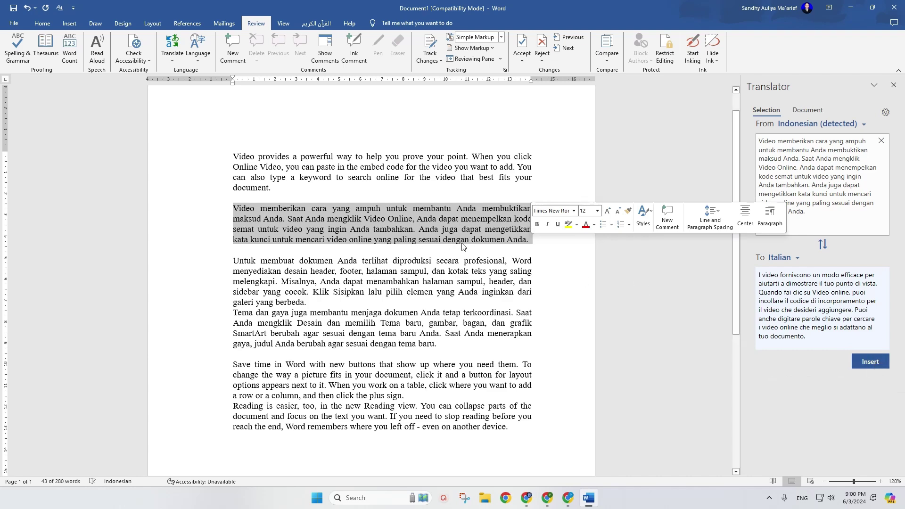
Paste the Italian translation on a new line below the Indonesian paragraph.
left_click(535, 242)
key("Return")
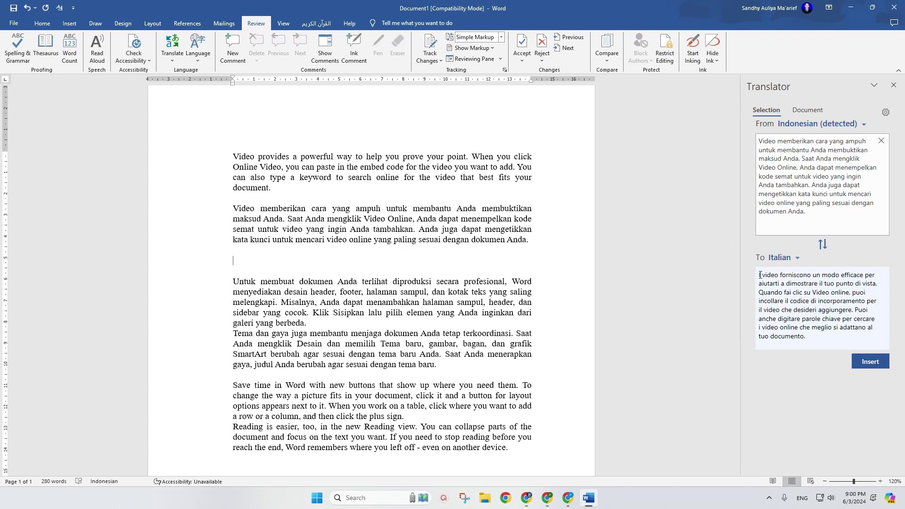
mouse_move(758, 275)
left_mouse_down()
mouse_move(812, 322)
mouse_move(815, 336)
left_mouse_up()
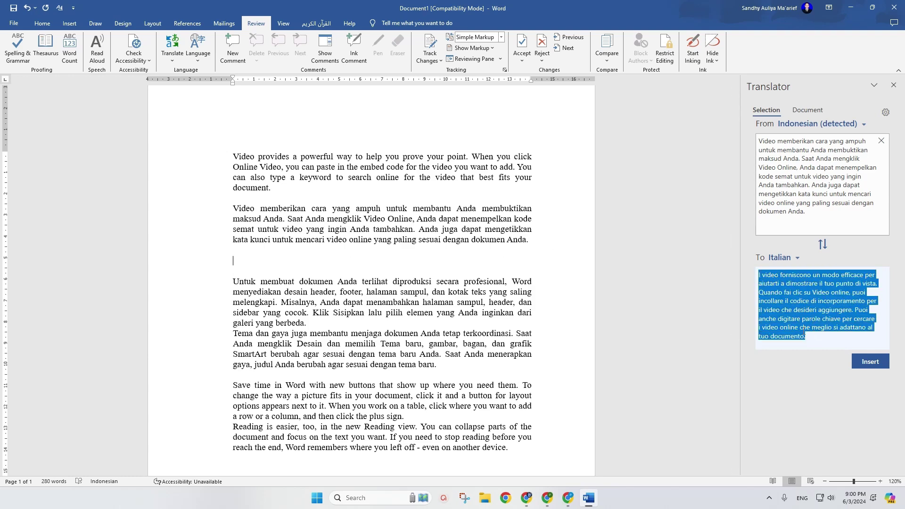
right_click(240, 262)
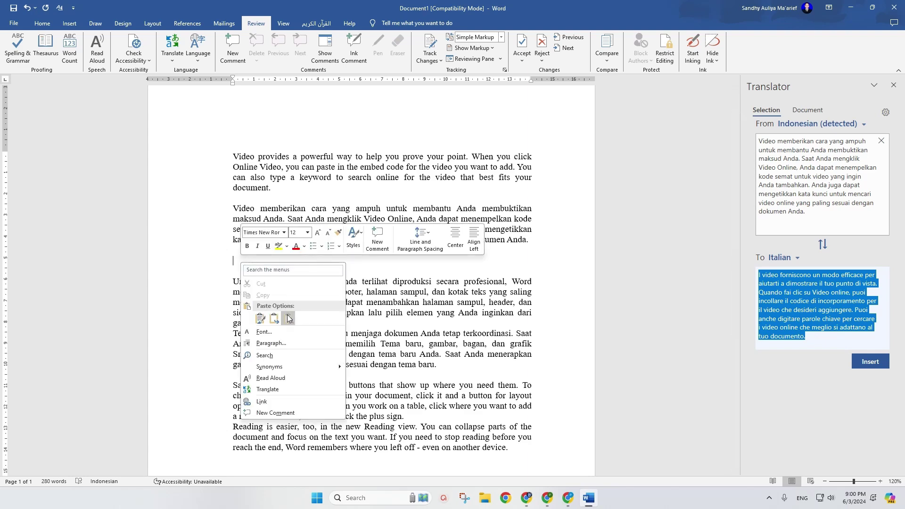
left_click(287, 318)
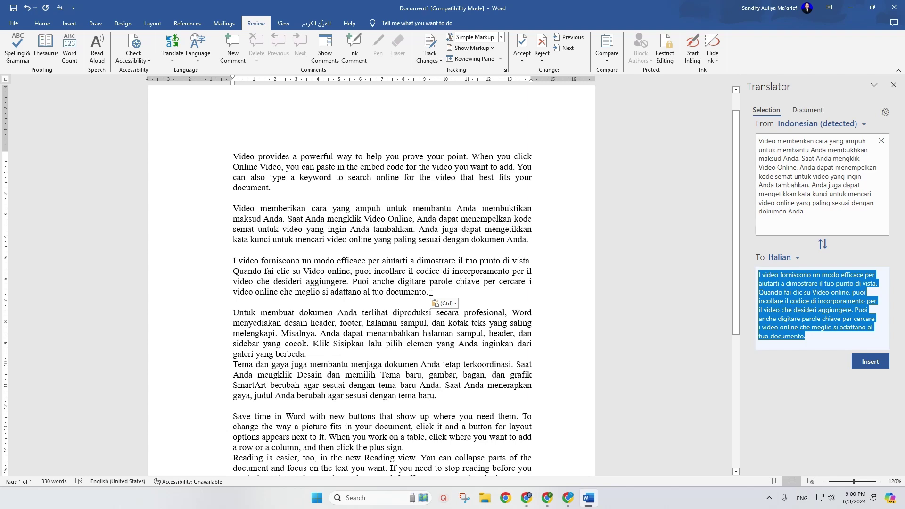
Replace the Indonesian paragraph with the Italian translation, leaving two Italian copies.
left_click_drag(429, 292, 233, 261)
left_click(321, 271)
left_click_drag(251, 208, 538, 243)
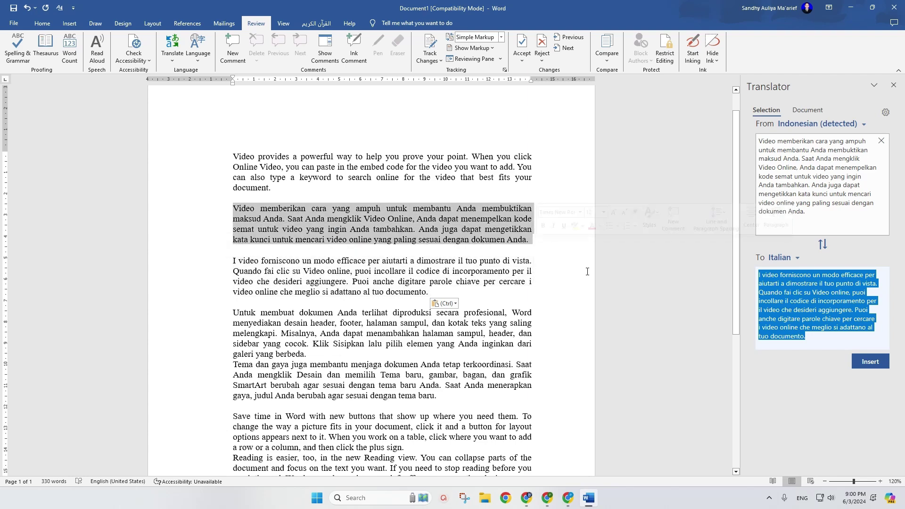
left_click(870, 362)
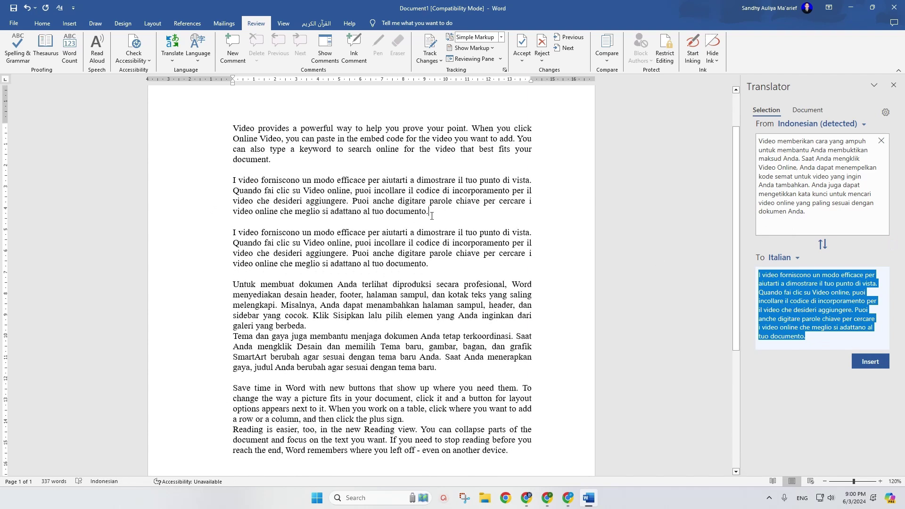
left_click(172, 49)
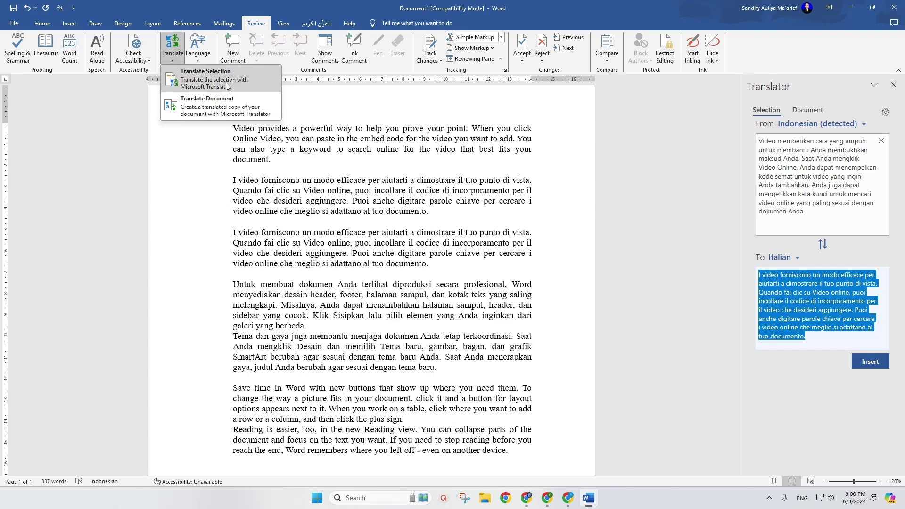
left_click(437, 209)
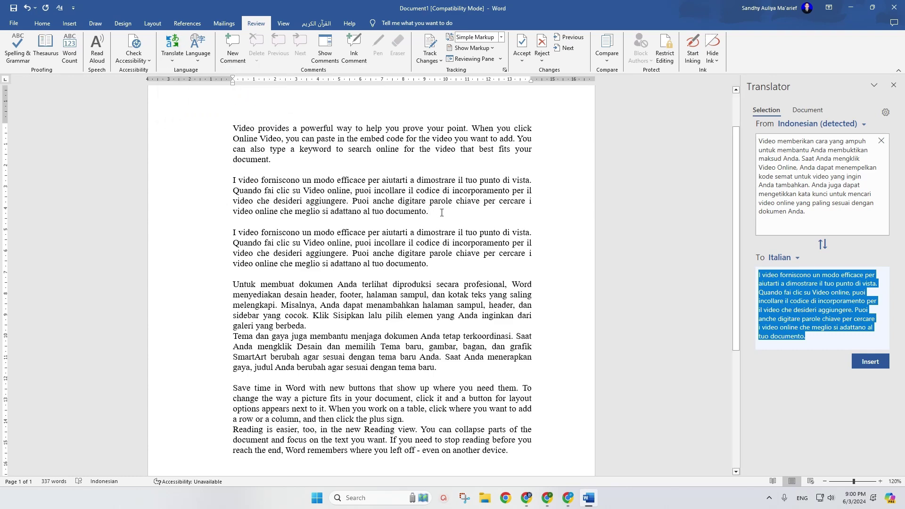
Undo back to the English text, close Translator, and run Translate Document.
key("ctrl+z")
key("ctrl+z")
key("ctrl+z")
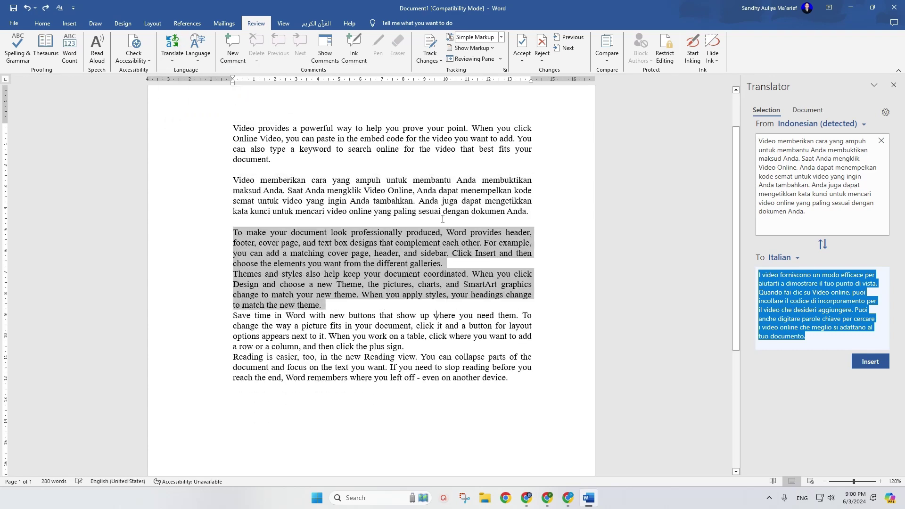
key("ctrl+z")
key("ctrl+z")
key("ctrl+z")
key("ctrl+z")
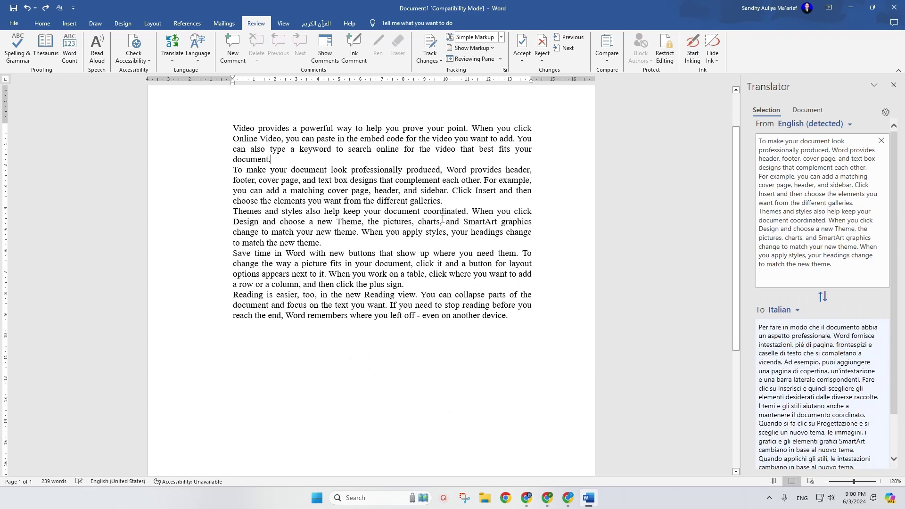
left_click(894, 85)
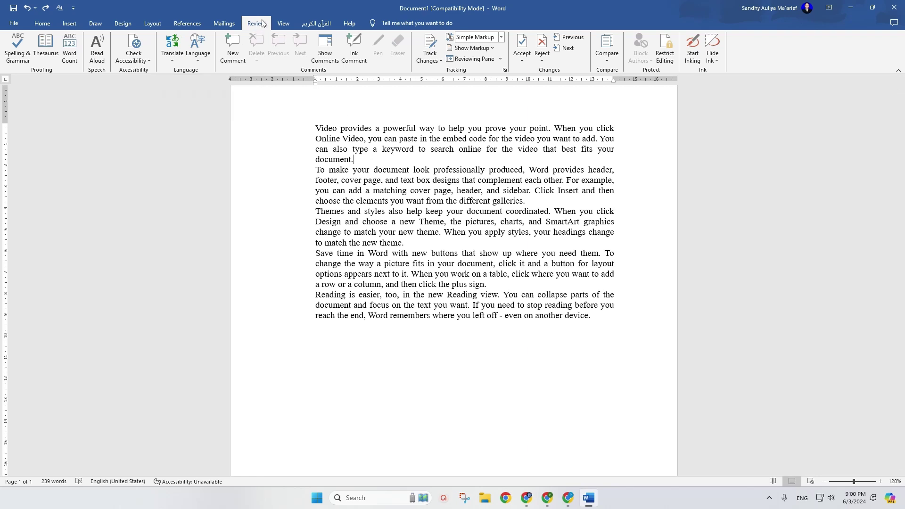
left_click(171, 64)
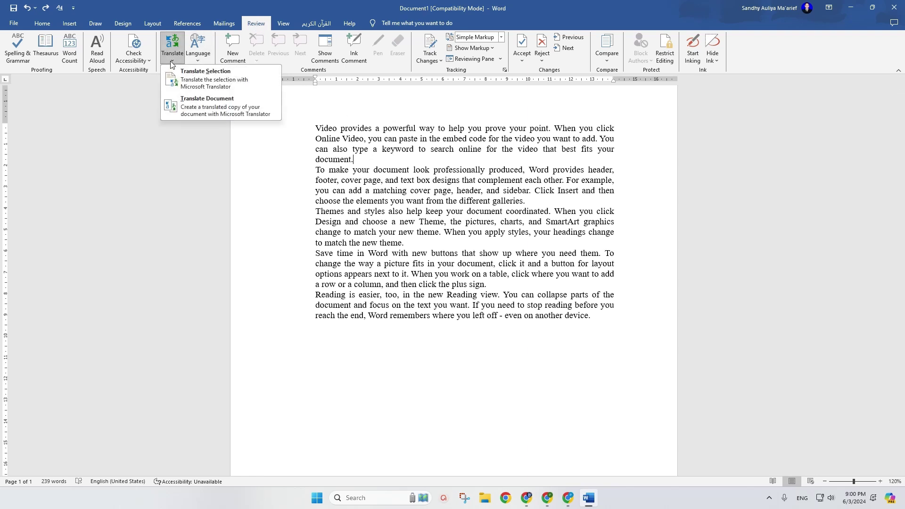
left_click(219, 101)
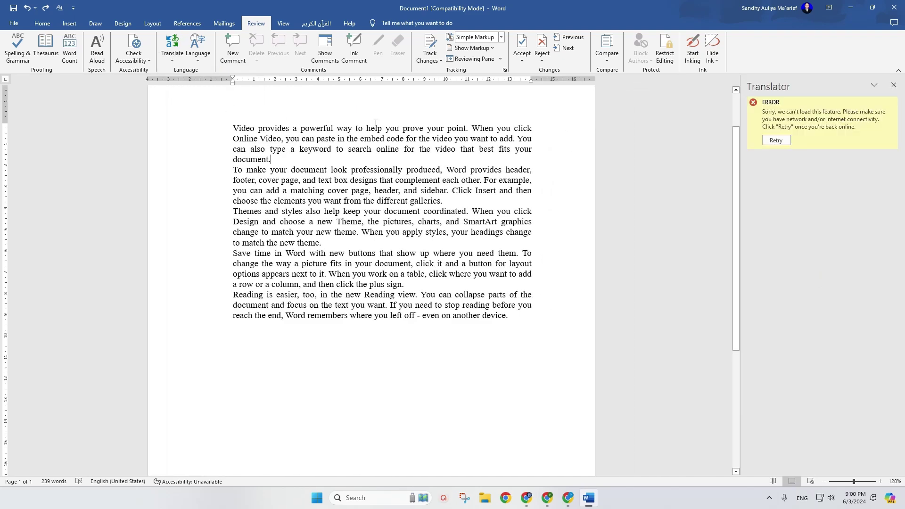
Retry the document translator, choose Indonesian as the target, and translate the whole document.
left_click(784, 141)
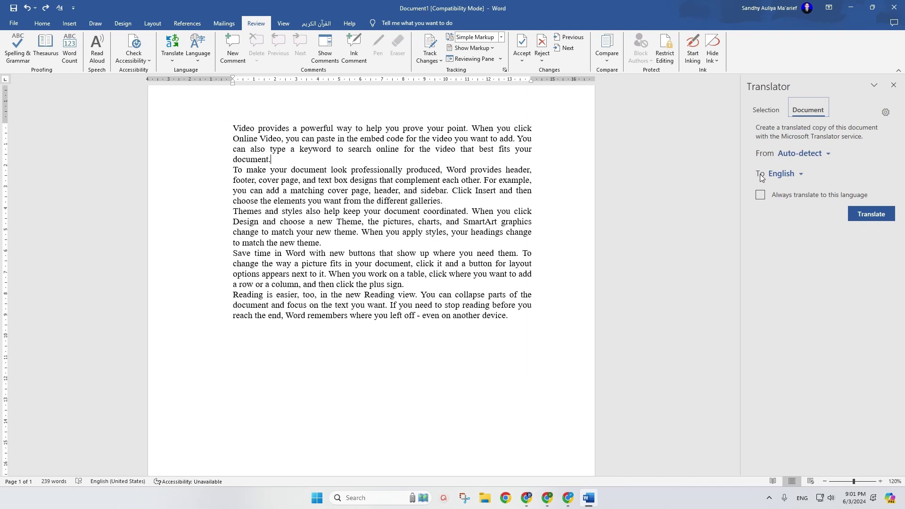
left_click(802, 177)
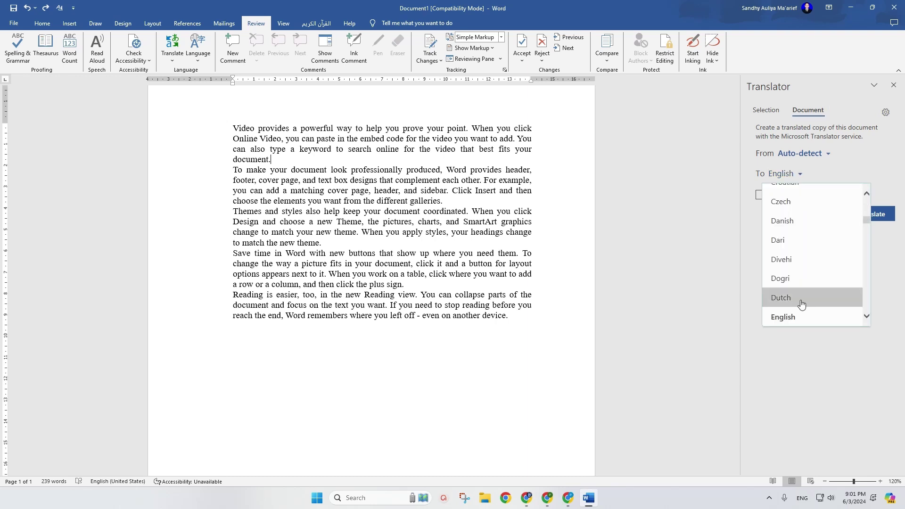
scroll(804, 297, "down", 1)
scroll(801, 283, "down", 3)
scroll(802, 282, "down", 1)
scroll(801, 288, "down", 1)
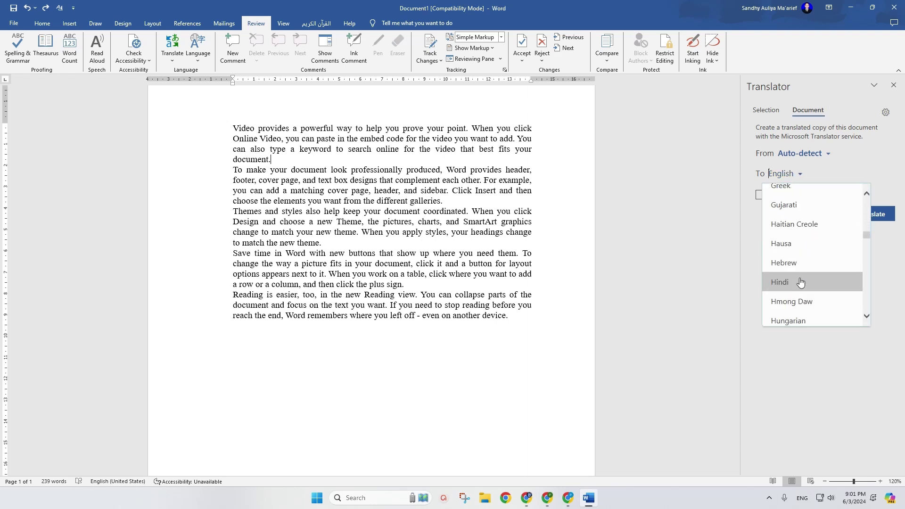
scroll(799, 302, "down", 2)
left_click(798, 297)
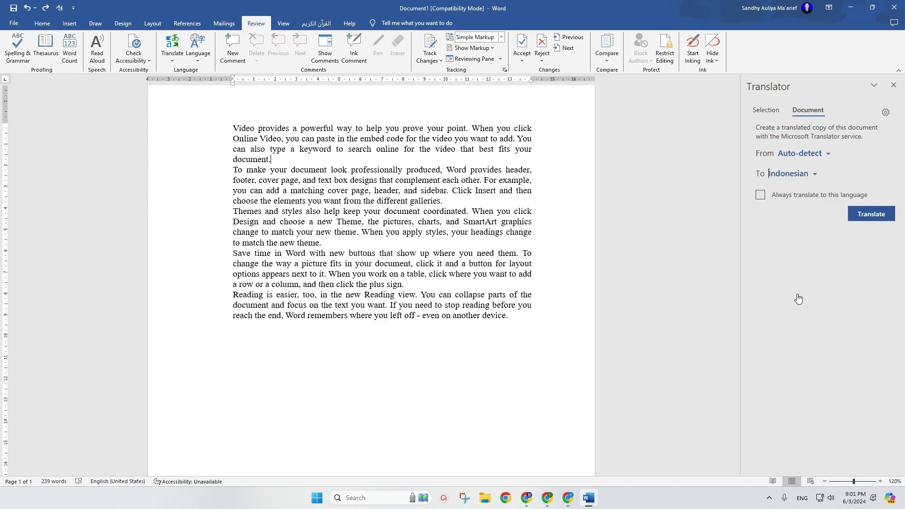
left_click(877, 213)
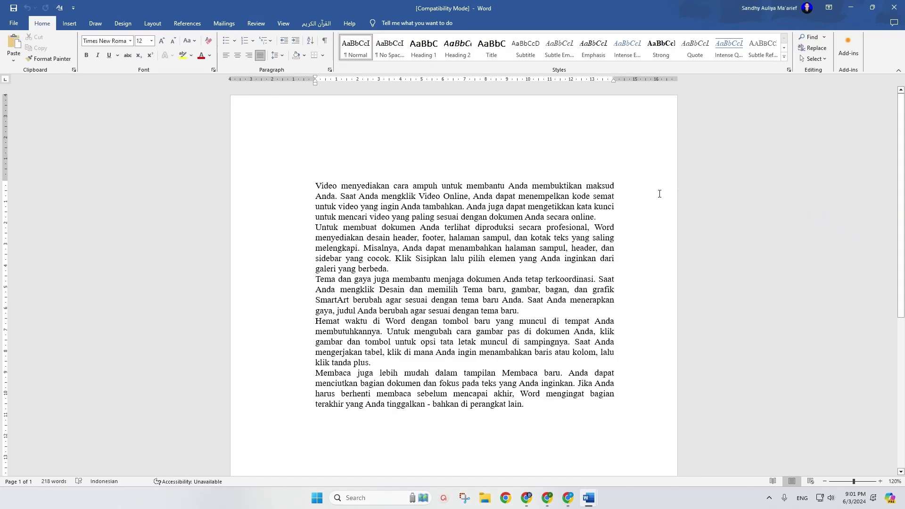
Scroll through the new Indonesian copy to review the translated paragraphs.
scroll(502, 203, "down", 2)
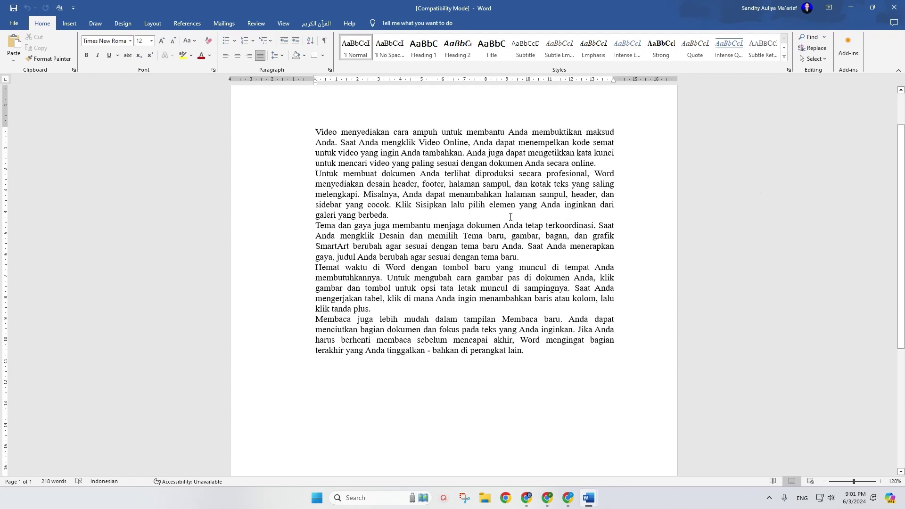
scroll(459, 219, "up", 2)
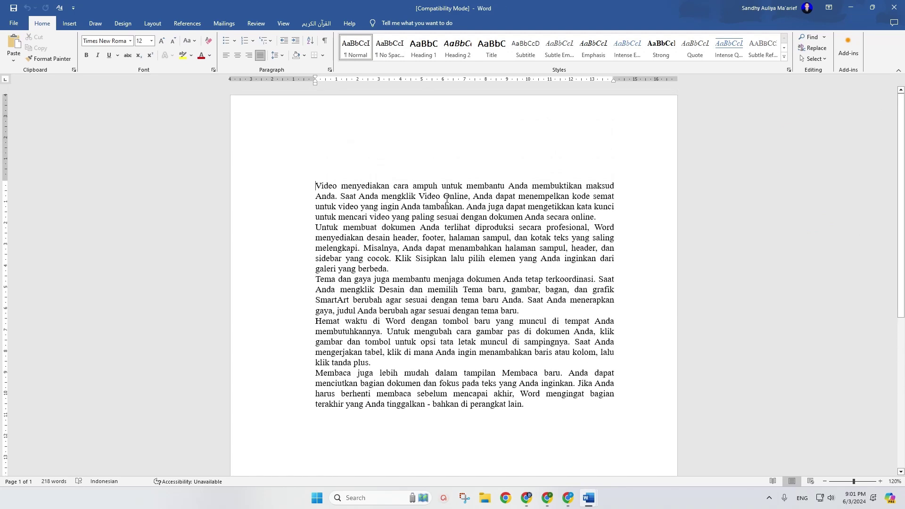
scroll(525, 196, "down", 3)
scroll(463, 192, "down", 5)
scroll(466, 208, "up", 4)
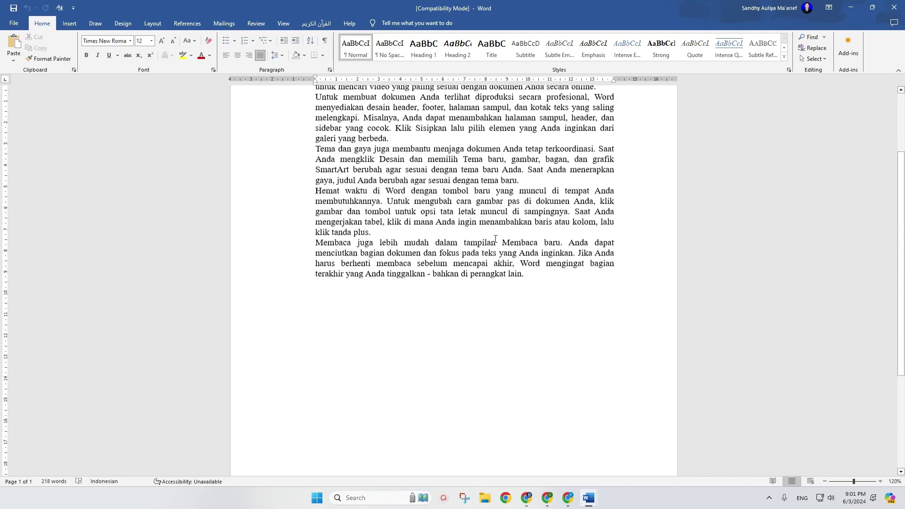
scroll(474, 230, "up", 4)
scroll(475, 230, "up", 1)
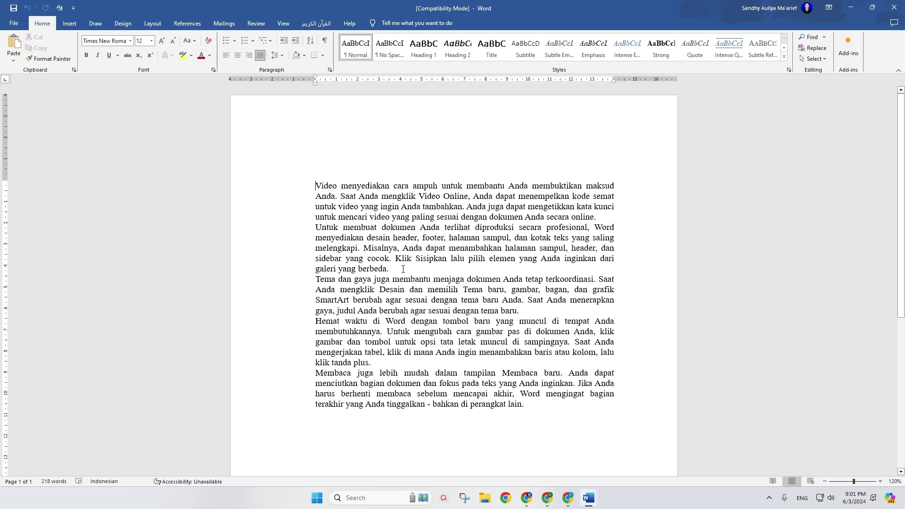
scroll(531, 265, "down", 2)
scroll(528, 254, "down", 1)
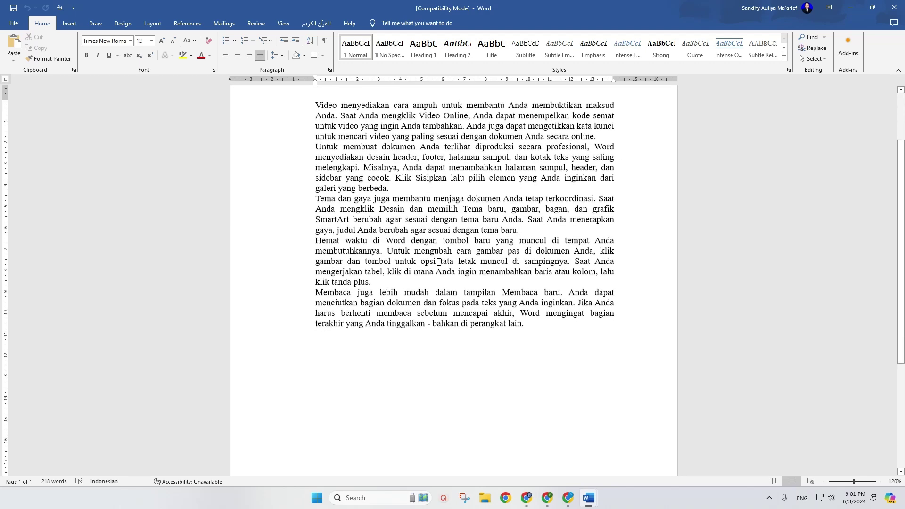
Compare with Google Translate's Indonesian result in Chrome, then return to the English Document1.
left_click(546, 498)
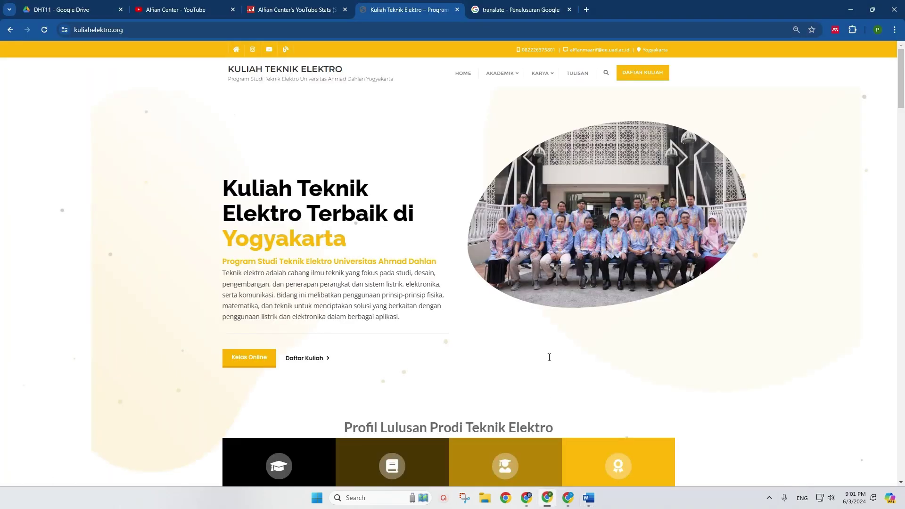
left_click(521, 8)
scroll(194, 187, "up", 2)
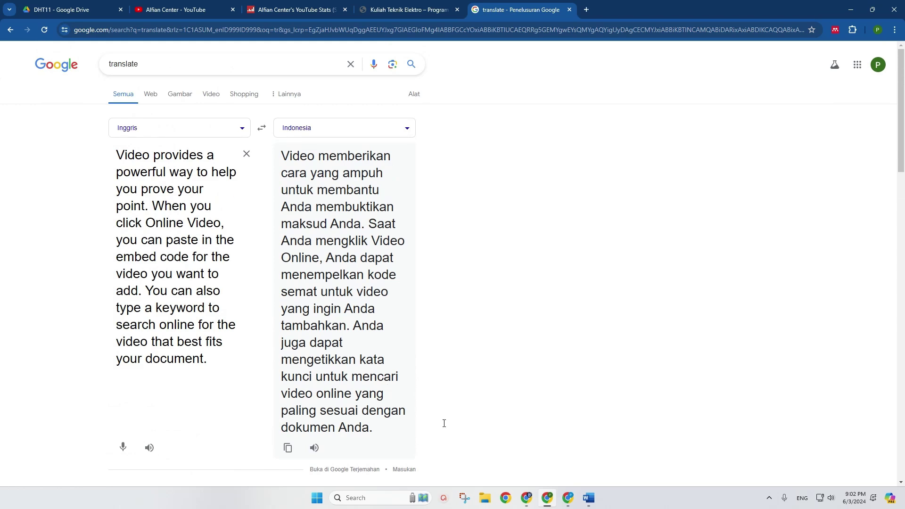
left_click(588, 498)
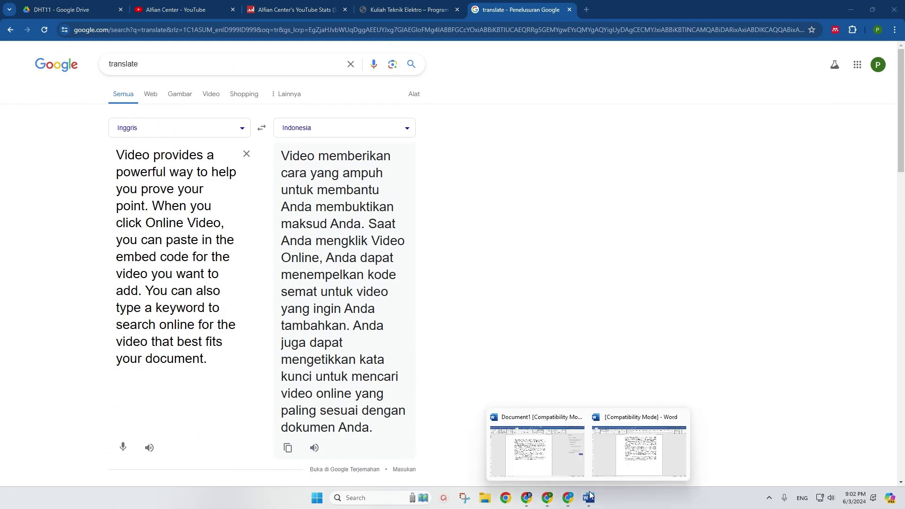
left_click(561, 442)
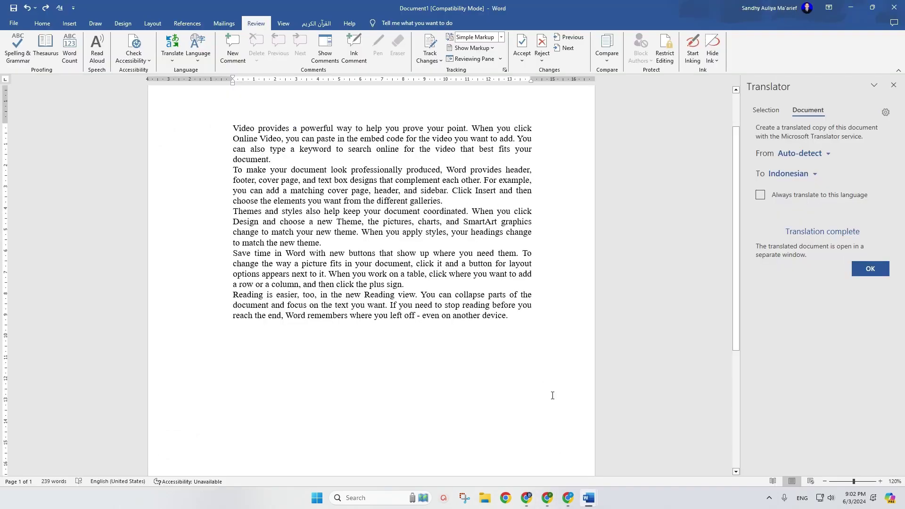
Switch between the English original and the Indonesian copy, ending on the Indonesian copy's Review tab.
left_click(646, 443)
scroll(467, 196, "up", 3)
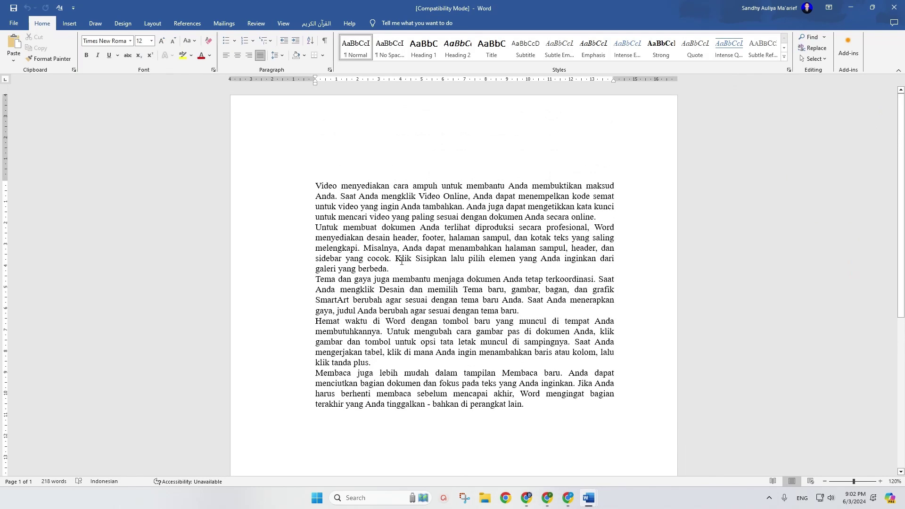
scroll(396, 254, "down", 2)
scroll(349, 202, "up", 2)
mouse_move(587, 498)
left_click(537, 451)
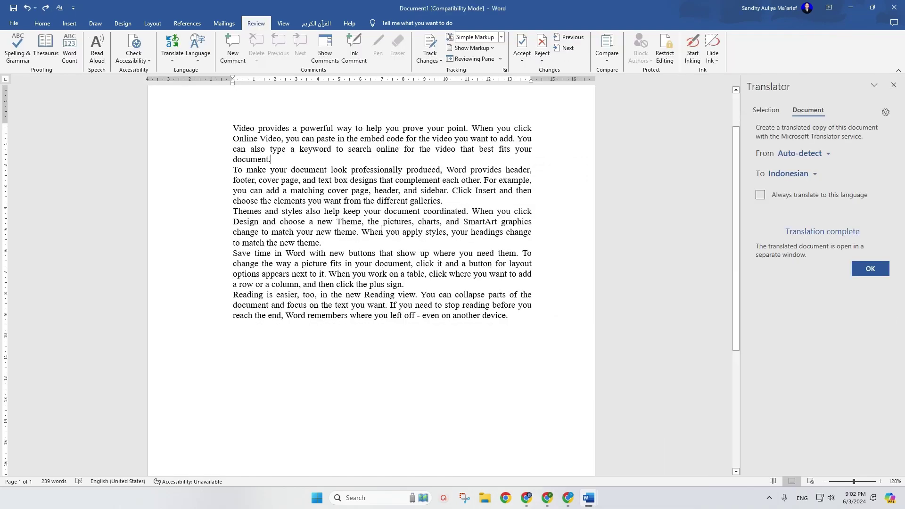
left_click(637, 452)
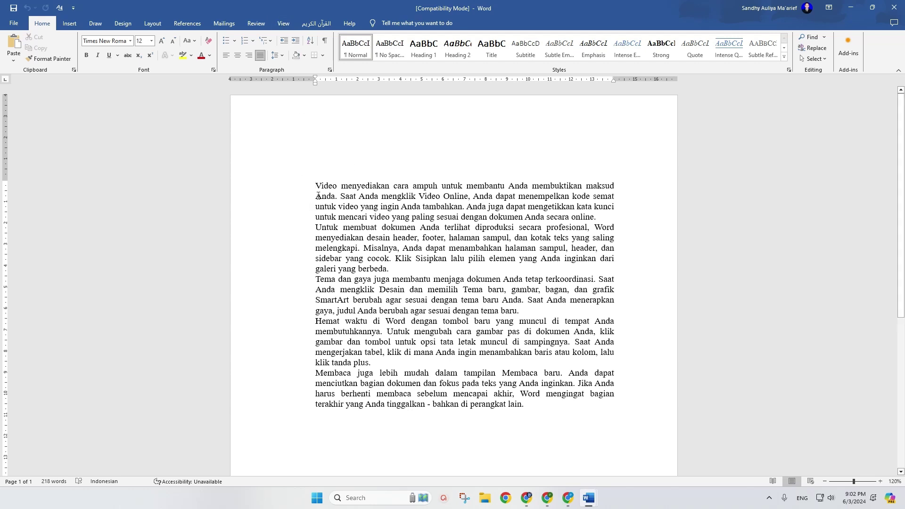
left_click(256, 23)
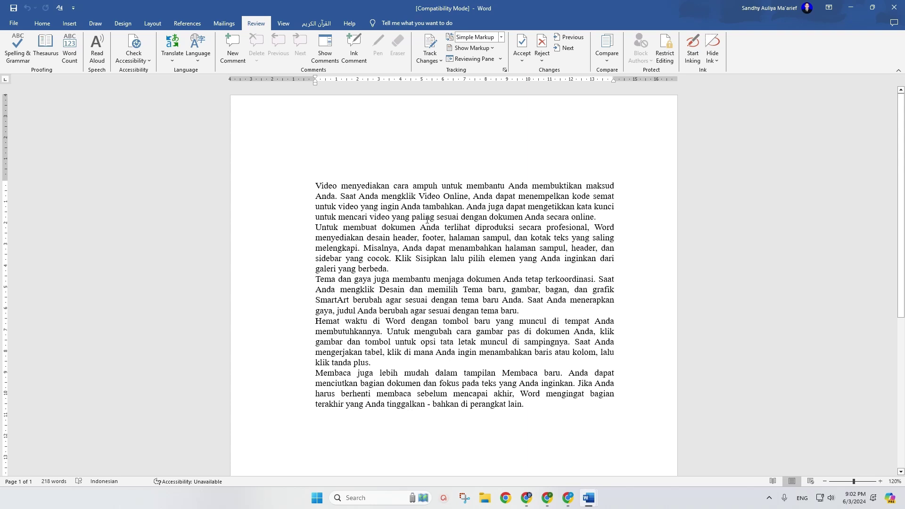
Translate the whole Indonesian document into French using Translate Document in the Translator pane.
left_click(172, 52)
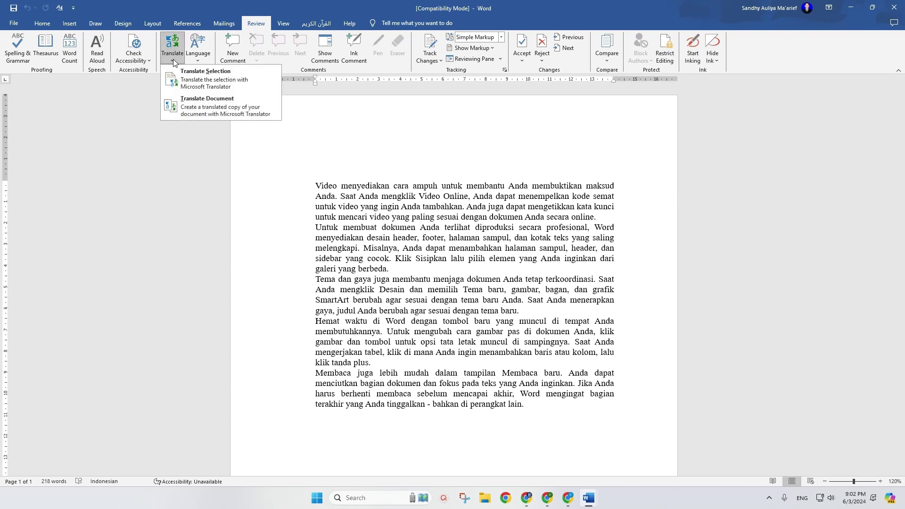
left_click(196, 103)
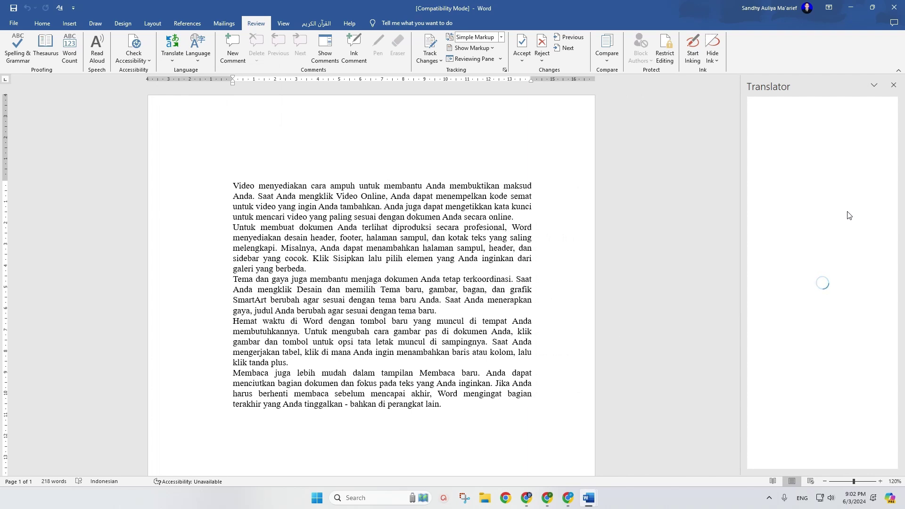
left_click(814, 174)
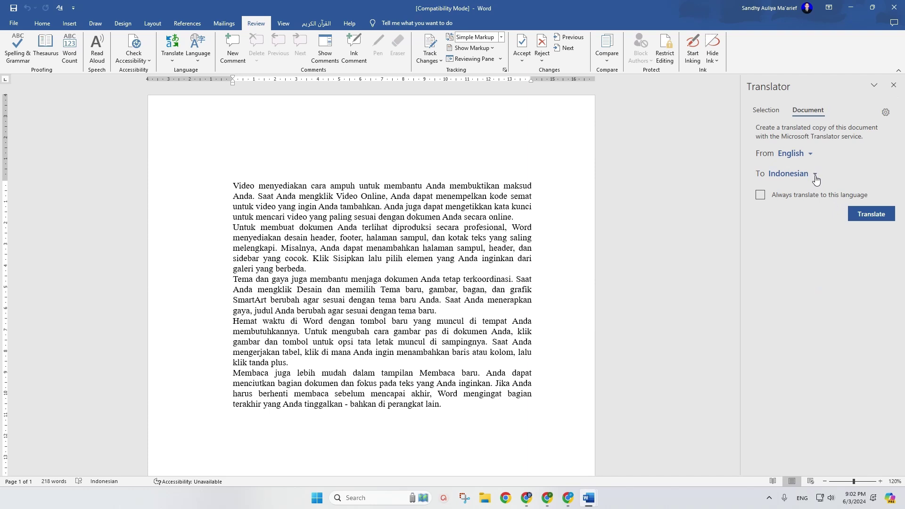
scroll(815, 257, "down", 1)
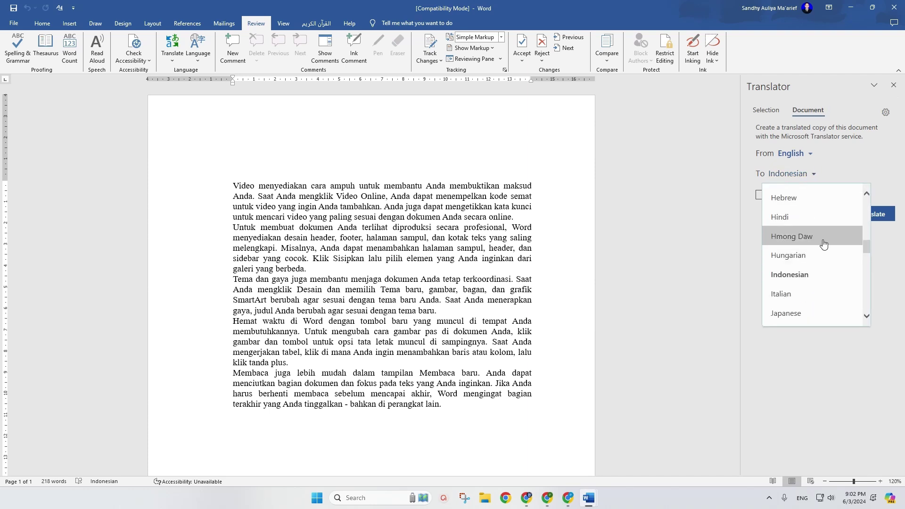
scroll(801, 231, "up", 3)
left_click(797, 220)
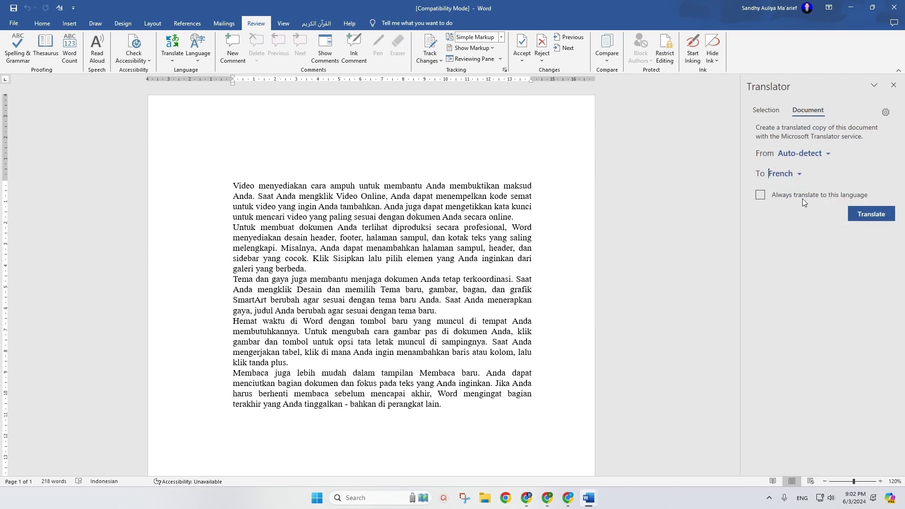
left_click(871, 214)
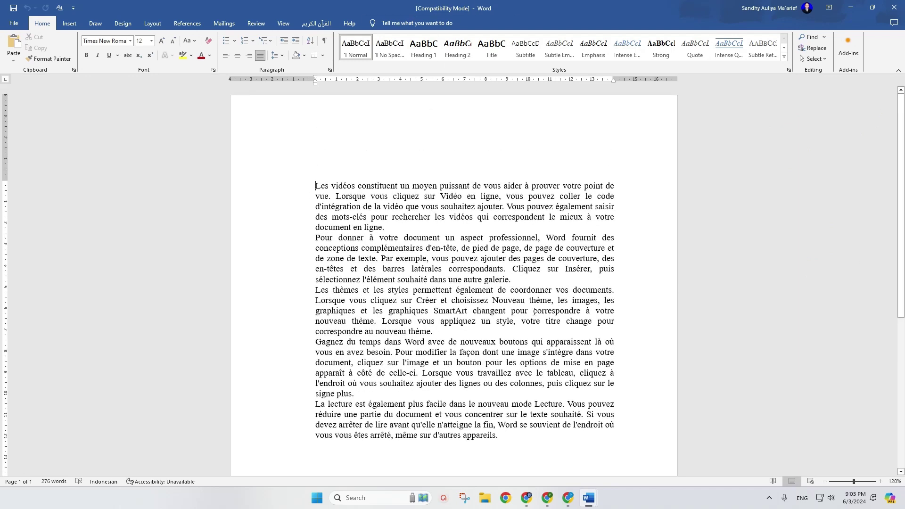
mouse_move(588, 498)
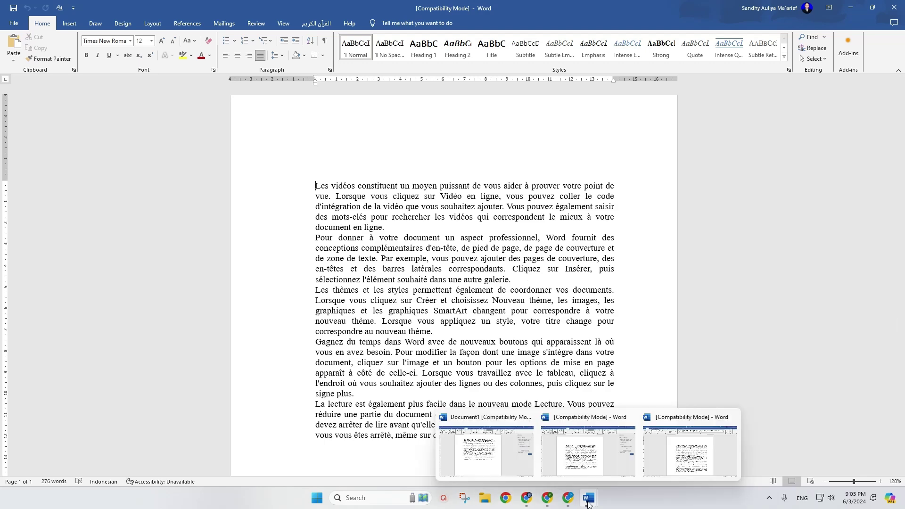
Close the French copy, then the Indonesian copy, choosing Don't Save for each.
left_click(477, 454)
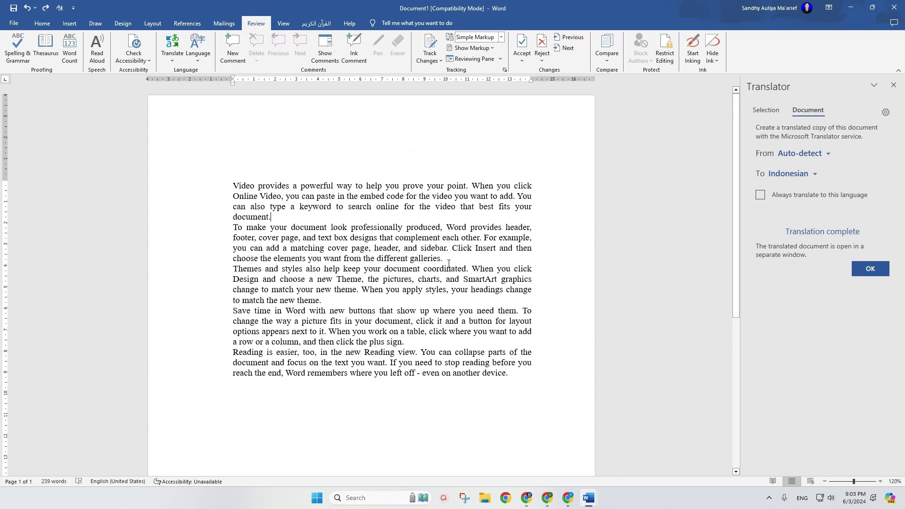
left_click(593, 448)
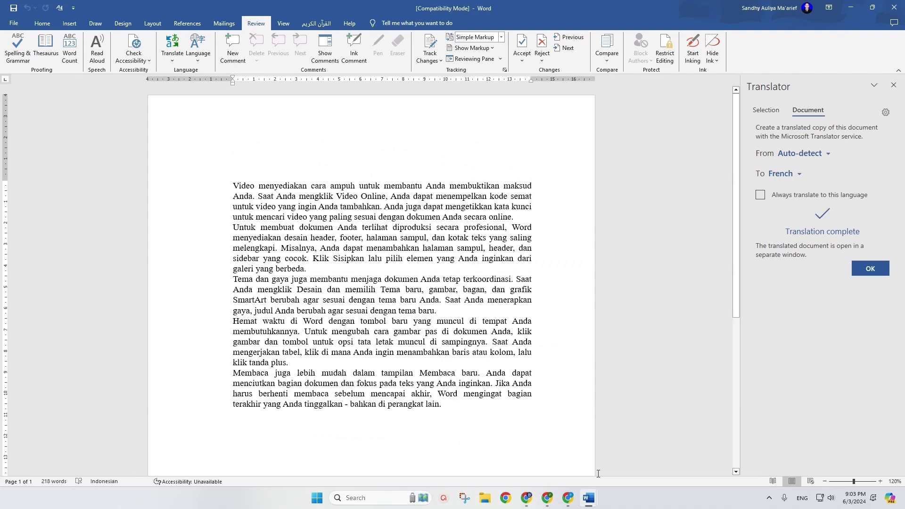
mouse_move(587, 497)
left_click(693, 435)
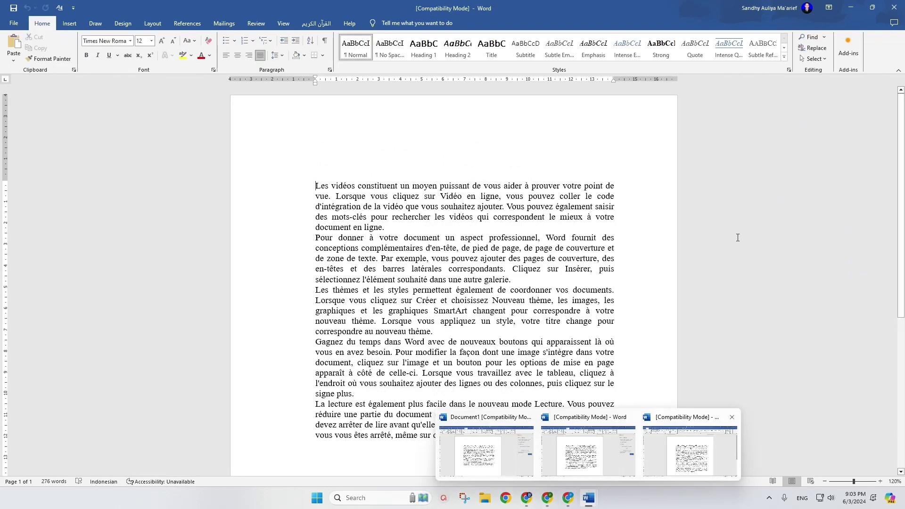
left_click(895, 7)
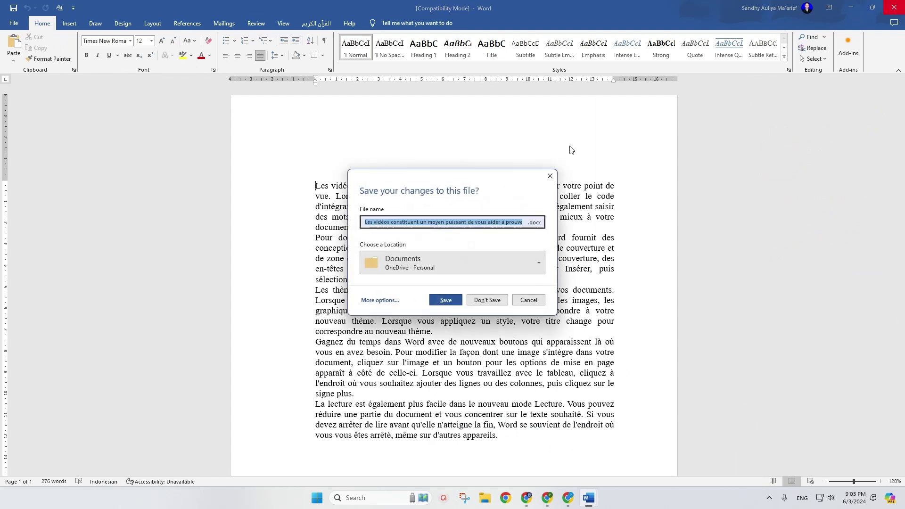
left_click(494, 301)
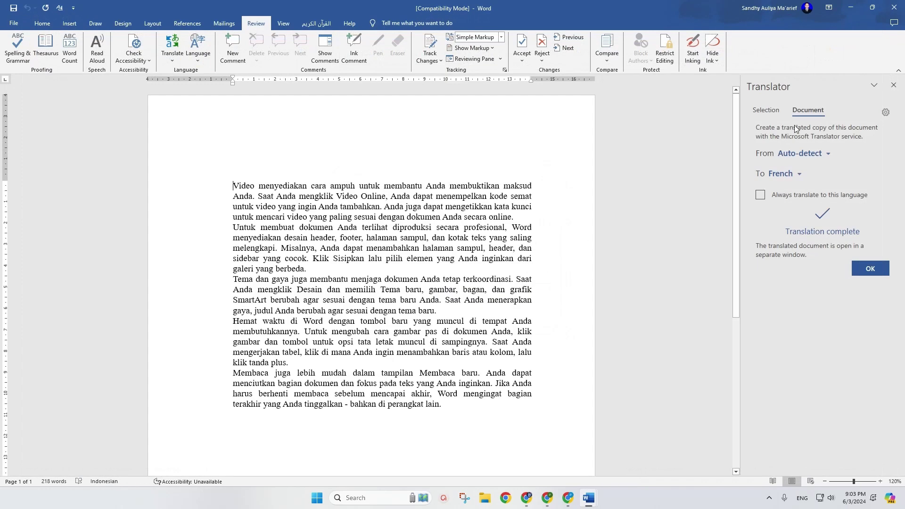
left_click(896, 5)
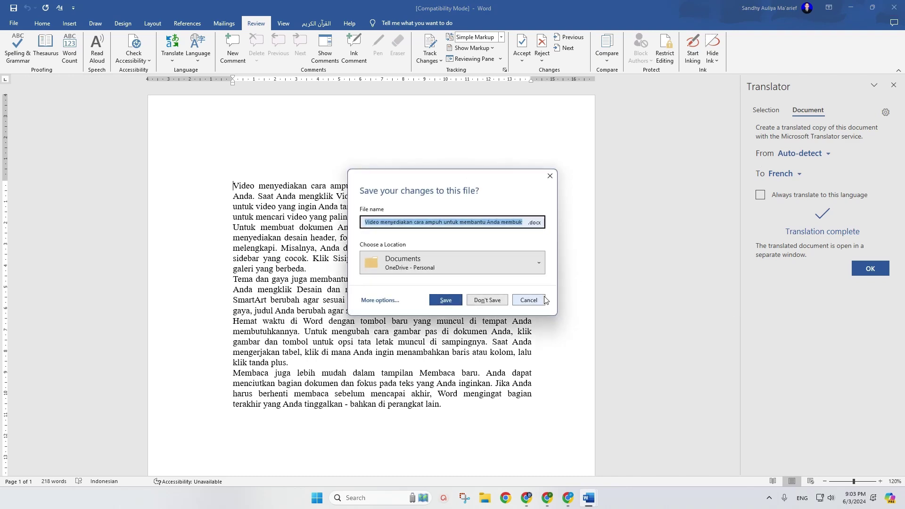
left_click(485, 299)
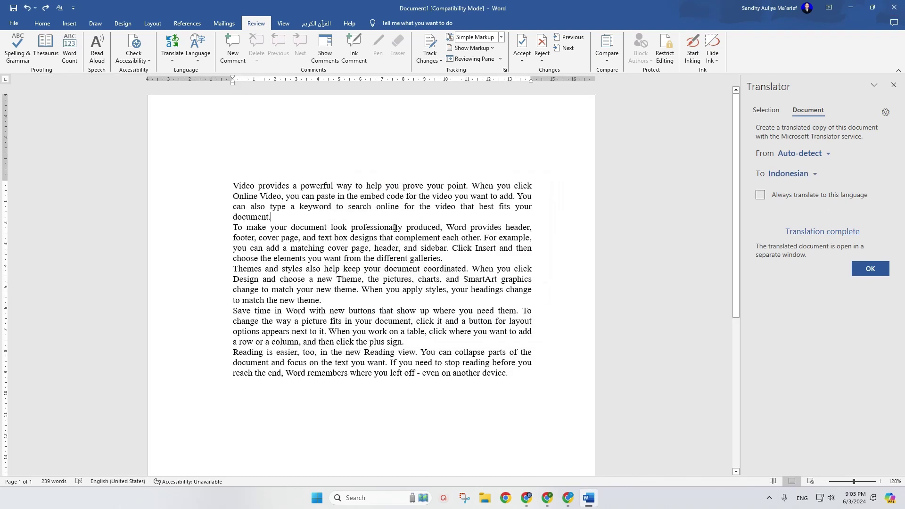
left_click(769, 117)
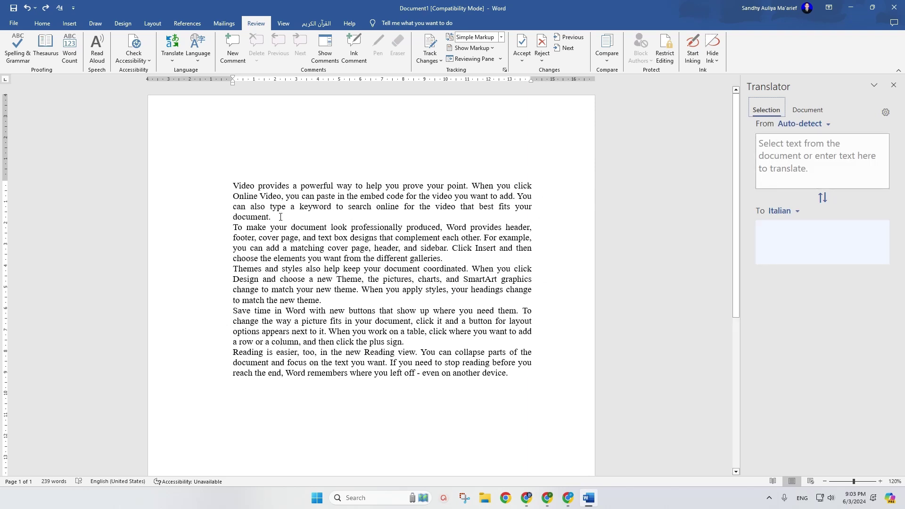
left_click(810, 110)
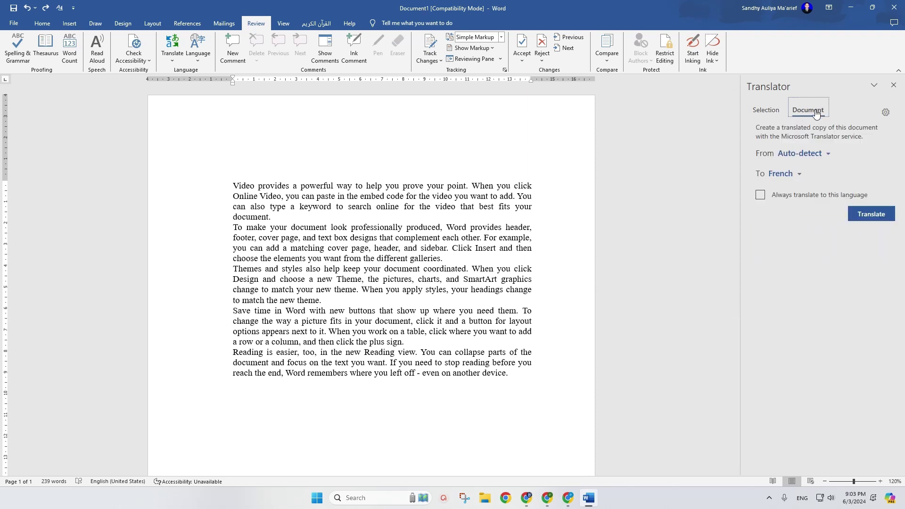